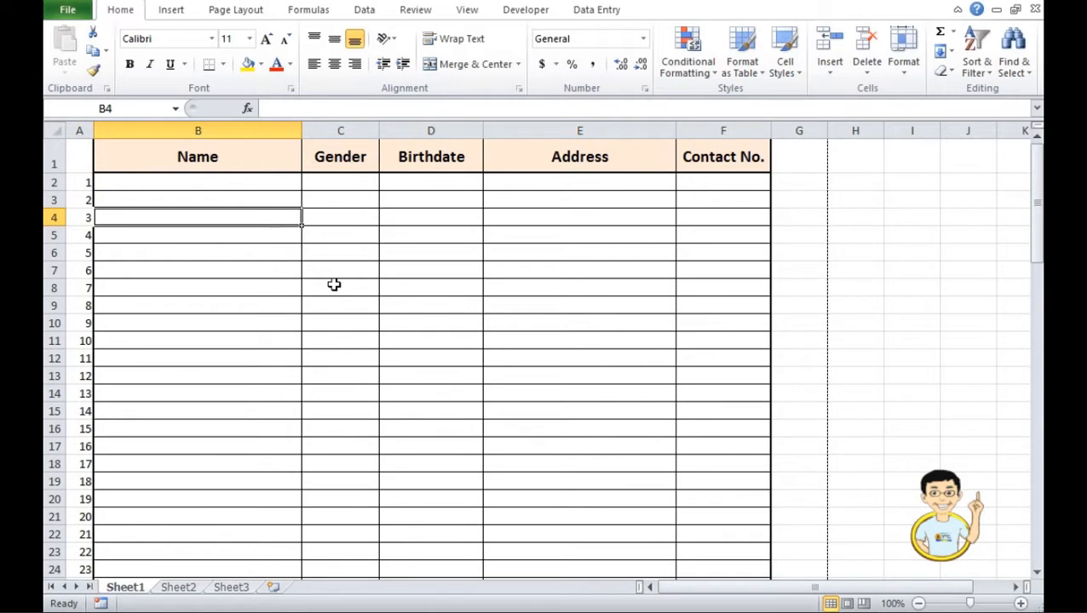
Freeze the first column of Sheet1 and check that it holds while viewing the columns further along.
left_click(334, 285)
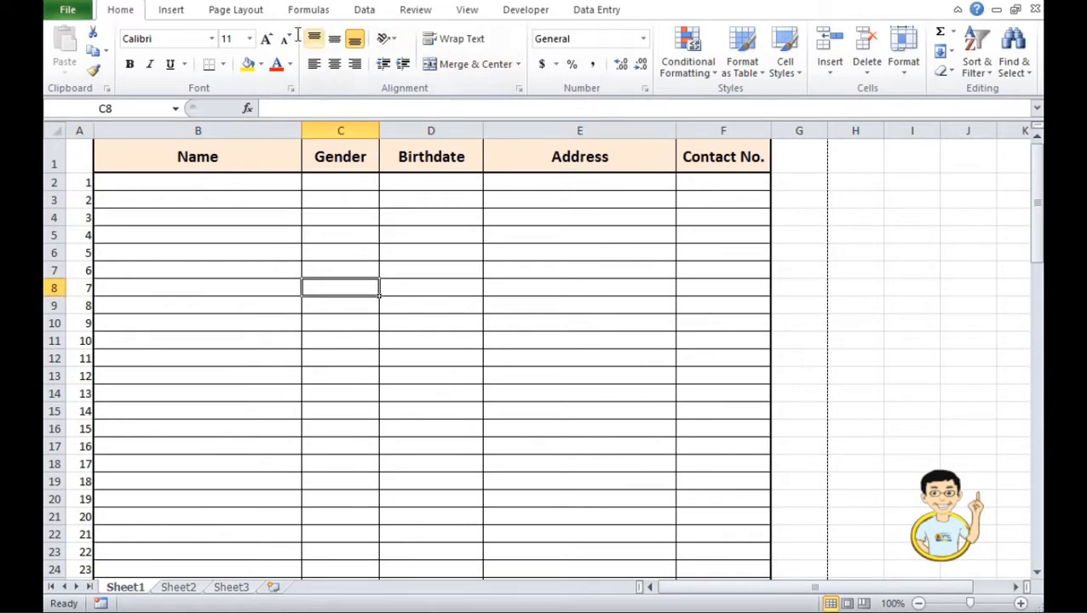
left_click(467, 10)
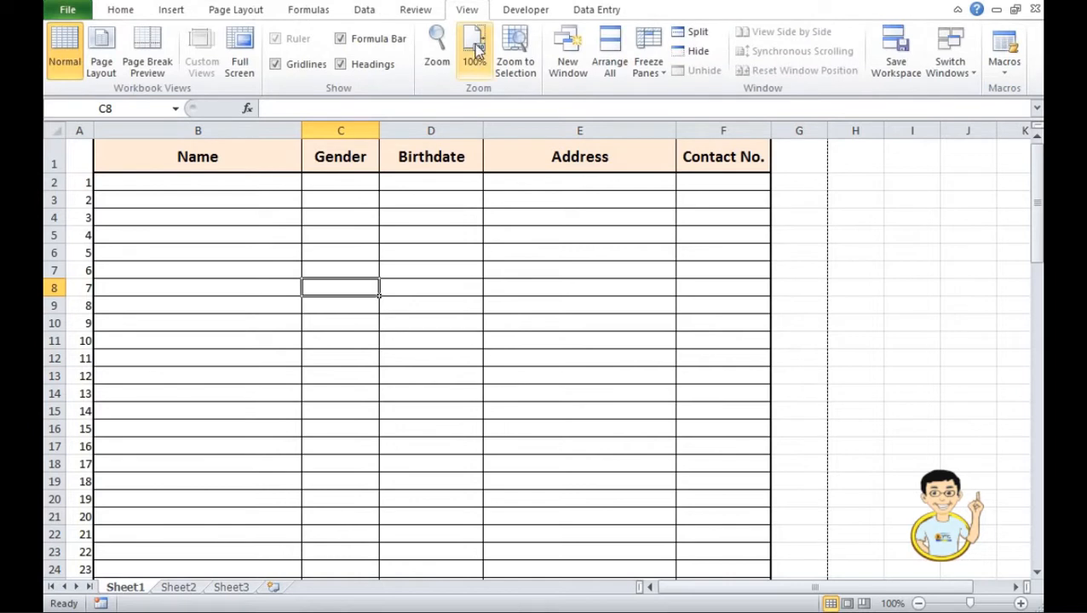
left_click(657, 74)
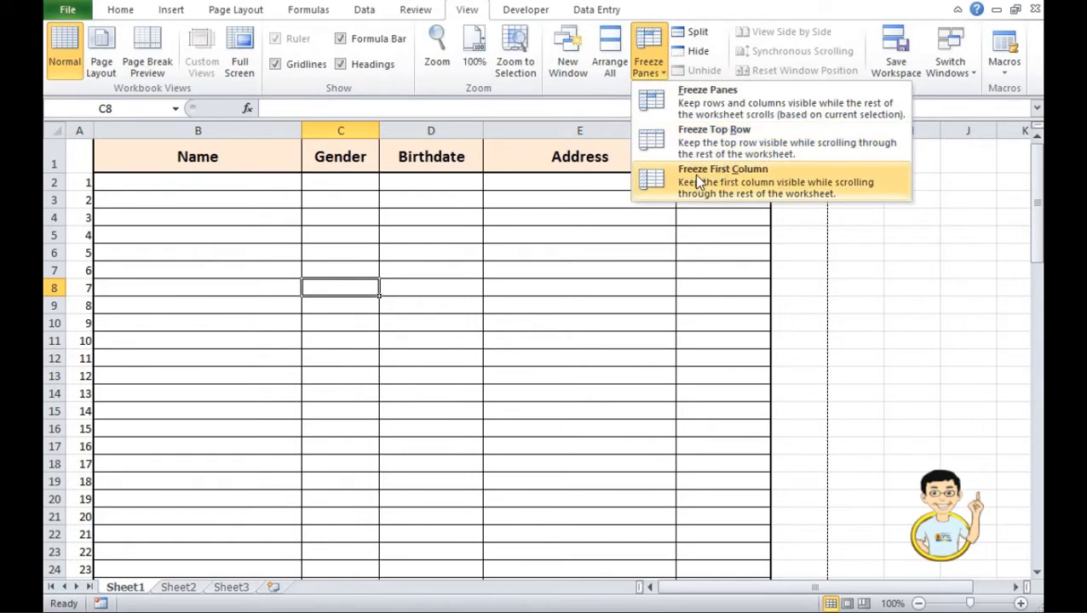
left_click(773, 199)
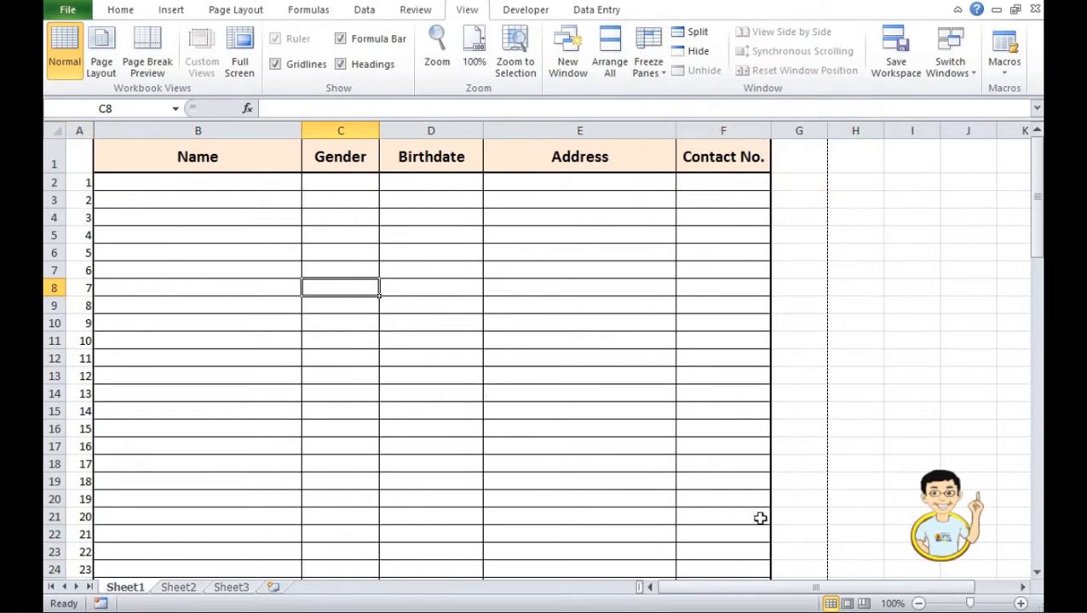
left_click(1022, 587)
left_click(1023, 587)
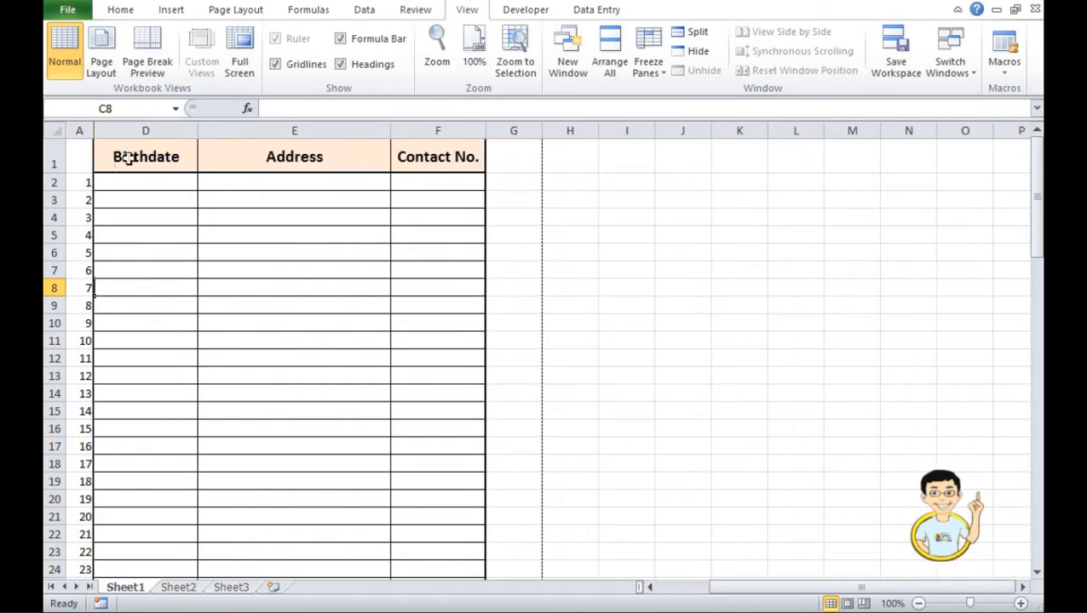
left_click_drag(763, 590, 690, 597)
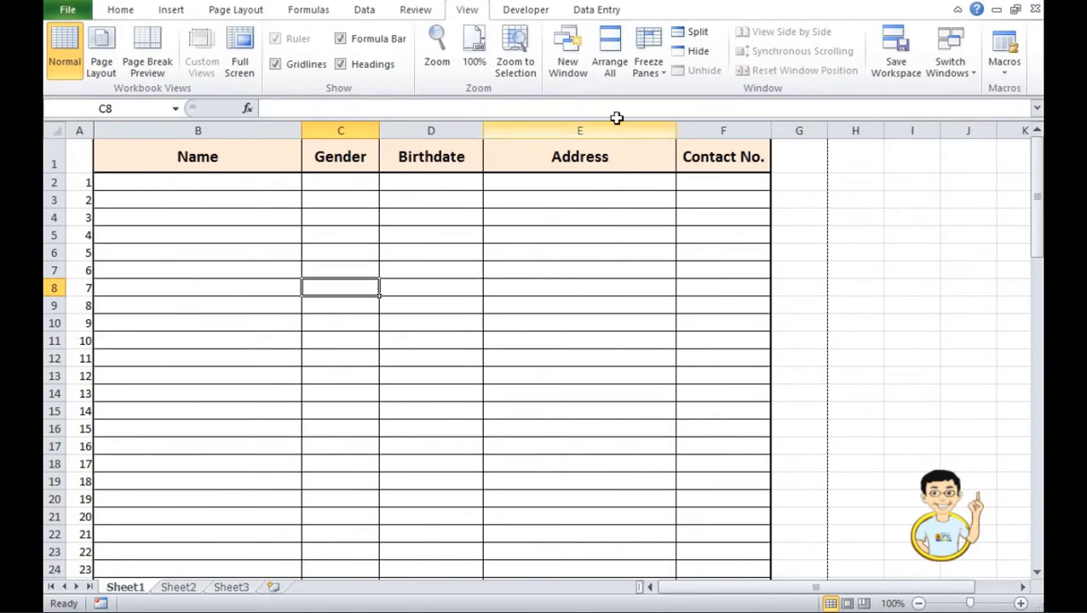
Freeze the top row instead of the first column and check the header against the lower rows.
left_click(650, 73)
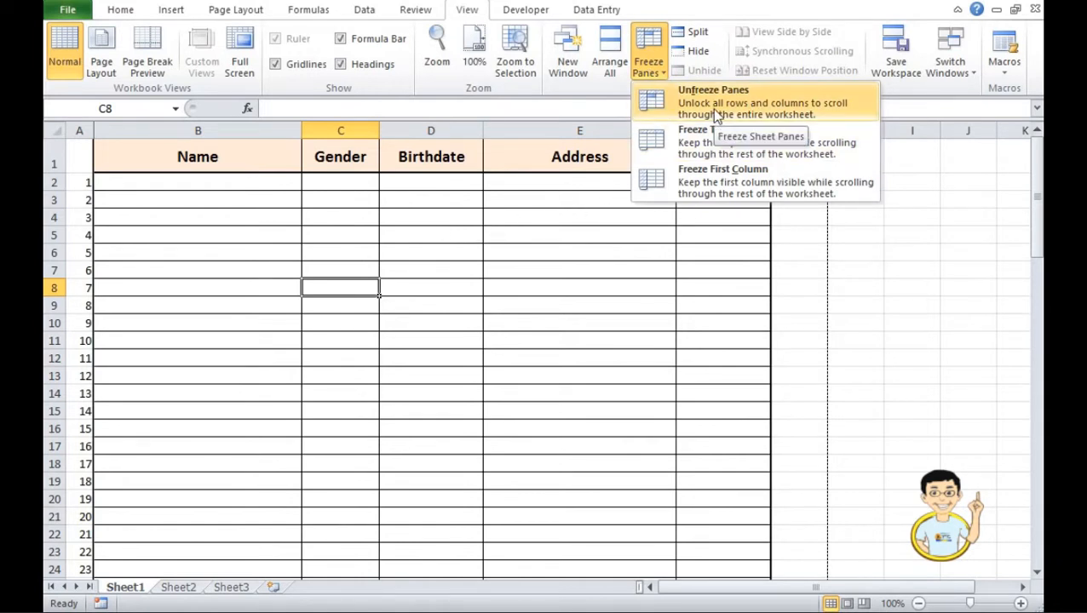
left_click(726, 131)
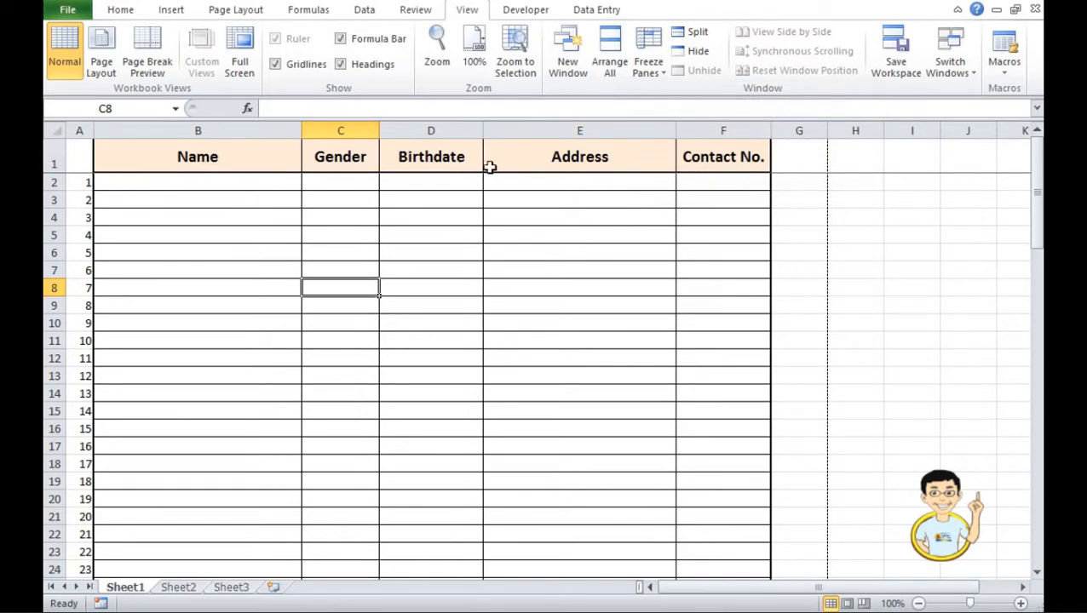
scroll(486, 243, "down", 1)
scroll(486, 265, "down", 4)
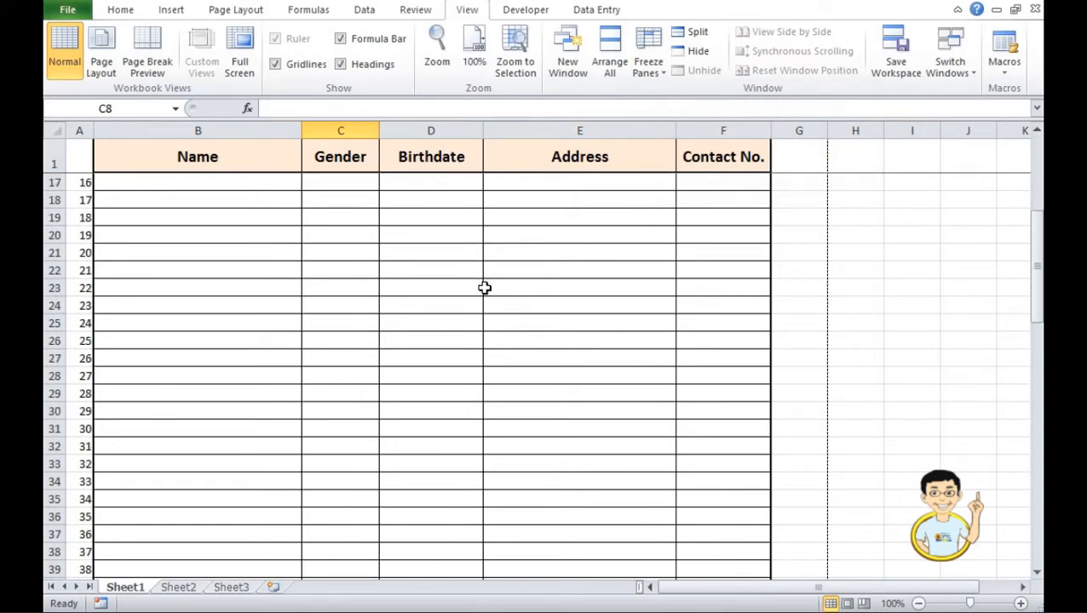
scroll(481, 311, "down", 1)
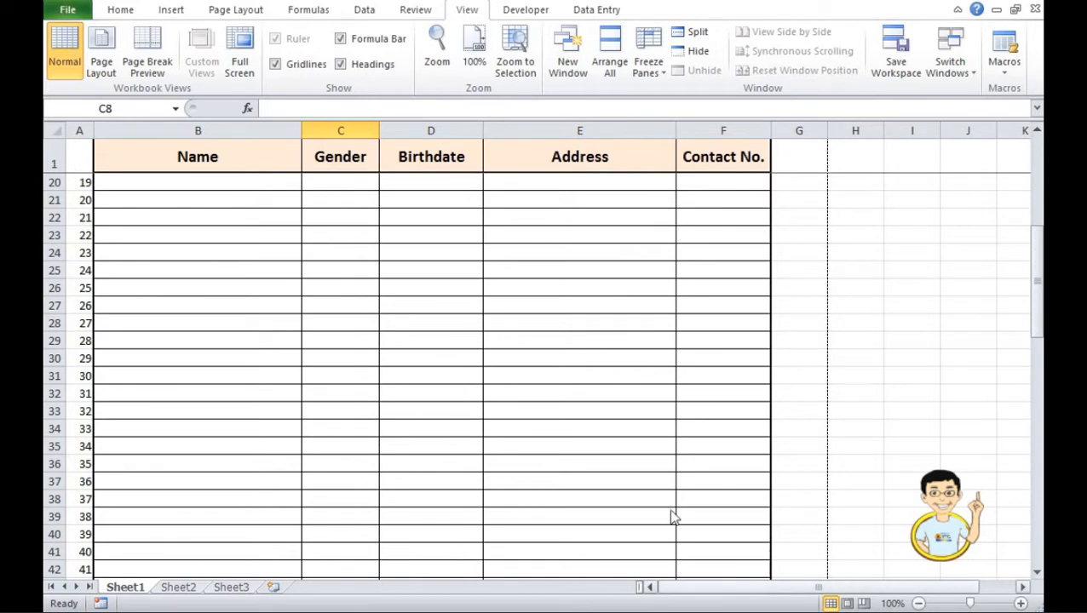
scroll(468, 349, "up", 4)
scroll(474, 320, "up", 2)
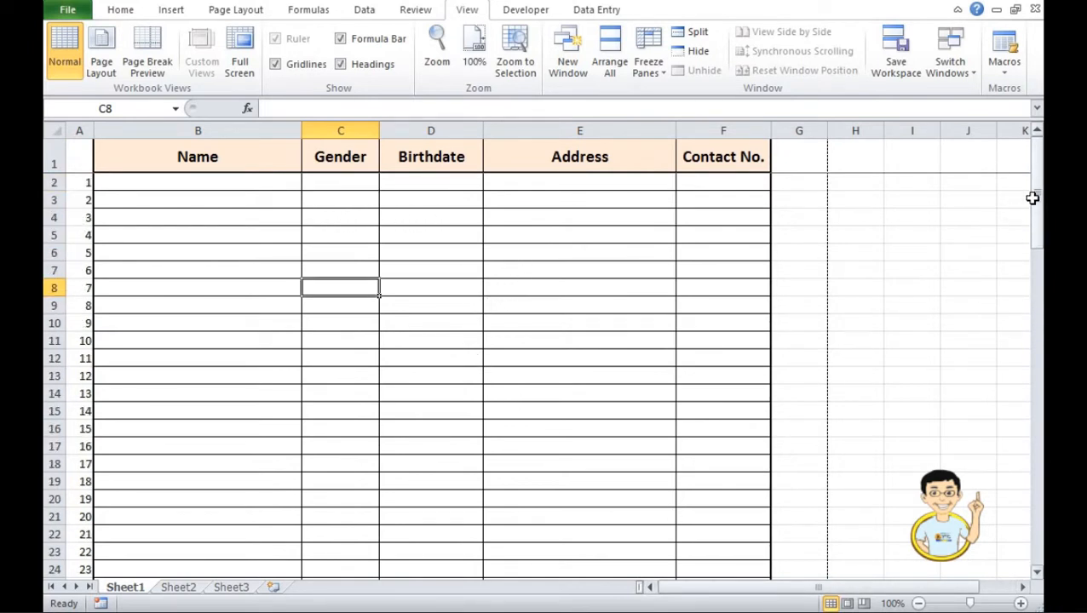
mouse_move(1034, 196)
left_mouse_down()
mouse_move(1037, 307)
mouse_move(1037, 182)
left_mouse_up()
Unfreeze the top row and freeze the panes at cell C8, holding the rows above and columns before it.
left_click(659, 71)
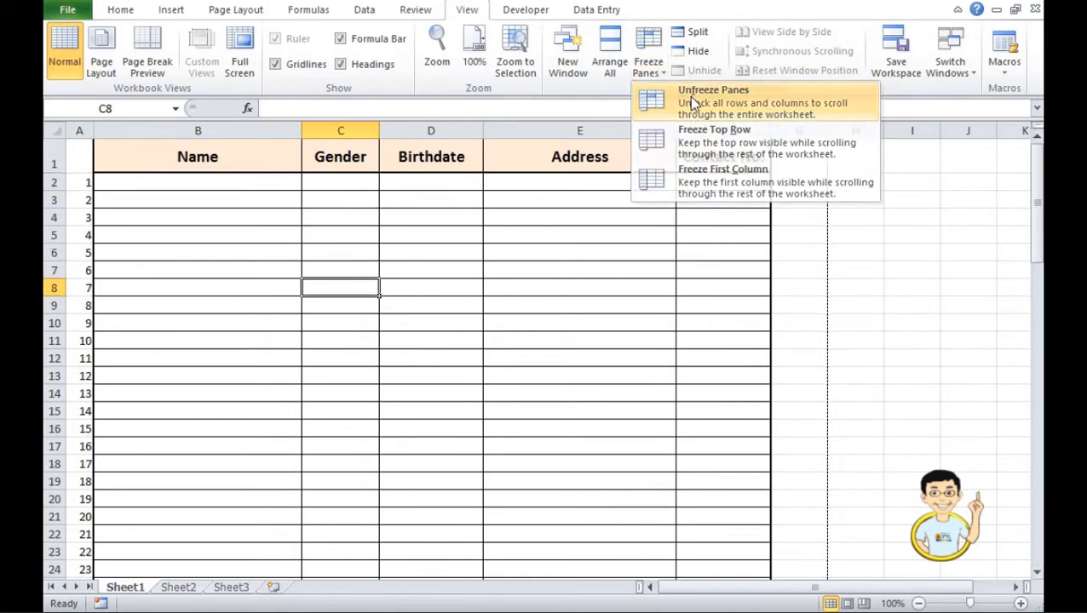
left_click(688, 98)
left_click(643, 64)
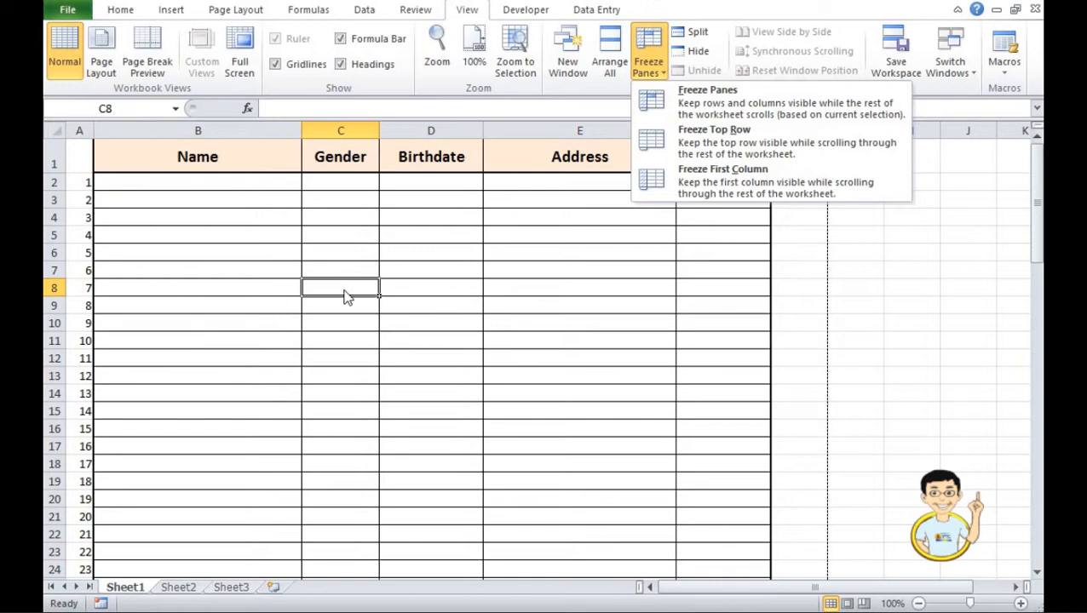
left_click(692, 107)
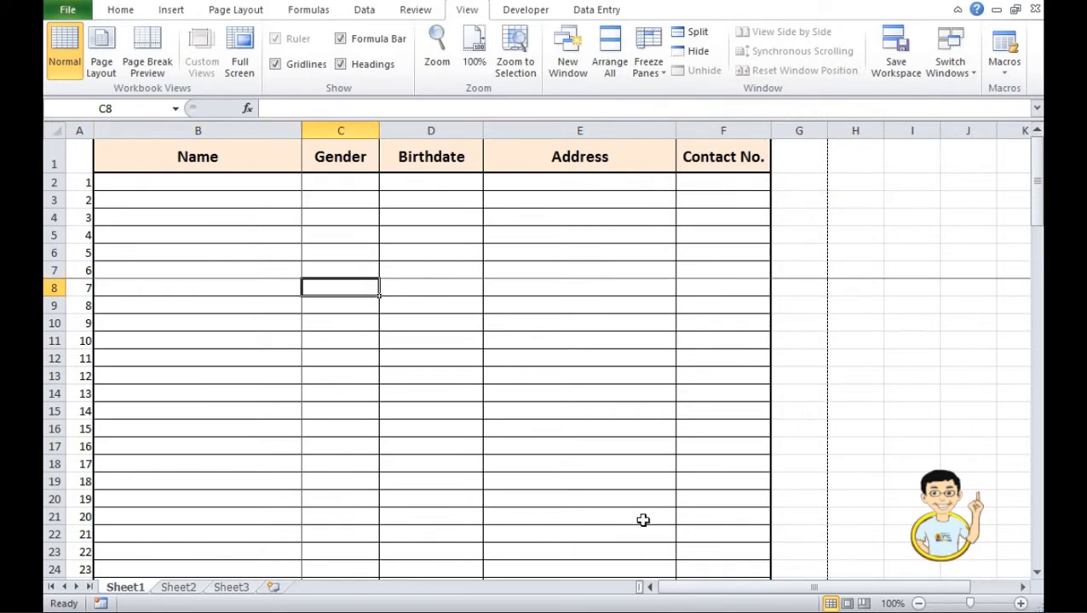
Examine which rows and columns stay in place with the panes frozen at C8, both sideways and downwards.
left_click_drag(670, 592, 759, 598)
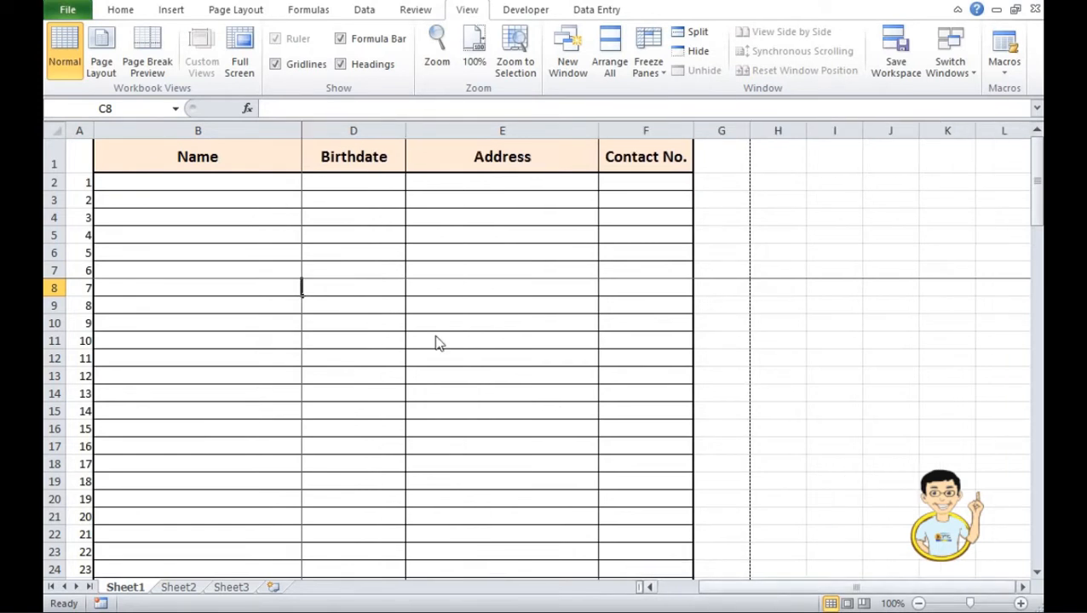
left_click(1023, 587)
left_click(1023, 587)
left_click(1023, 587)
left_click(1023, 588)
left_click(1023, 588)
left_click(1023, 588)
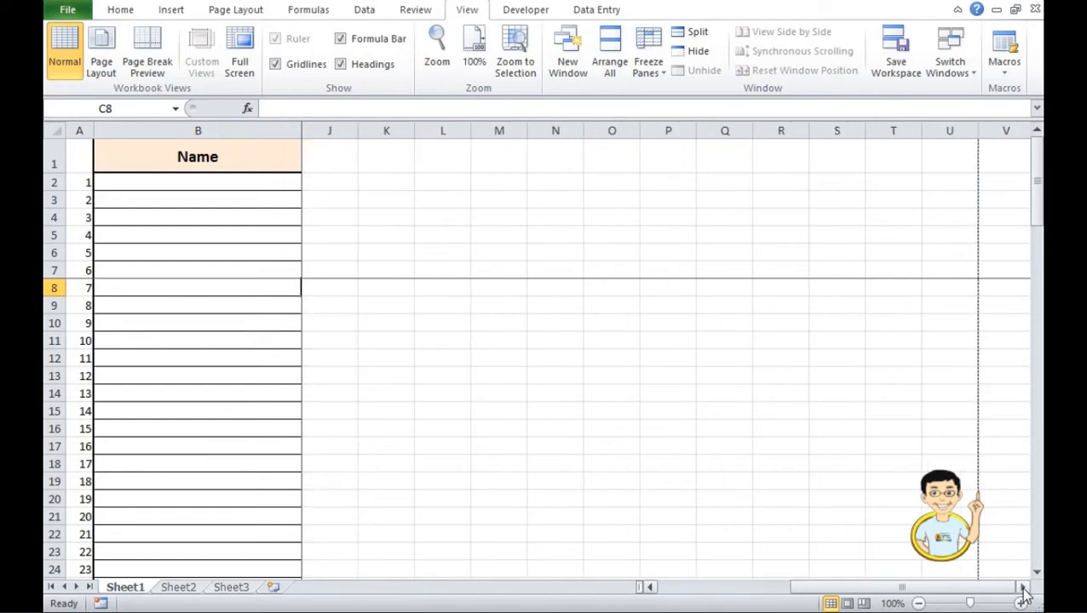
left_click(1023, 587)
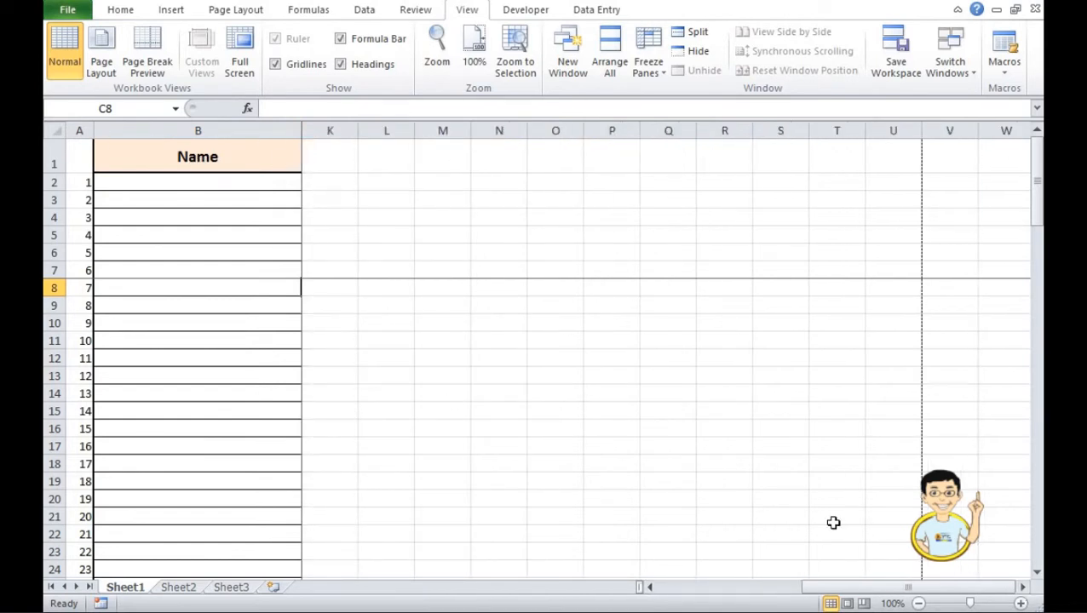
left_click_drag(861, 588, 721, 595)
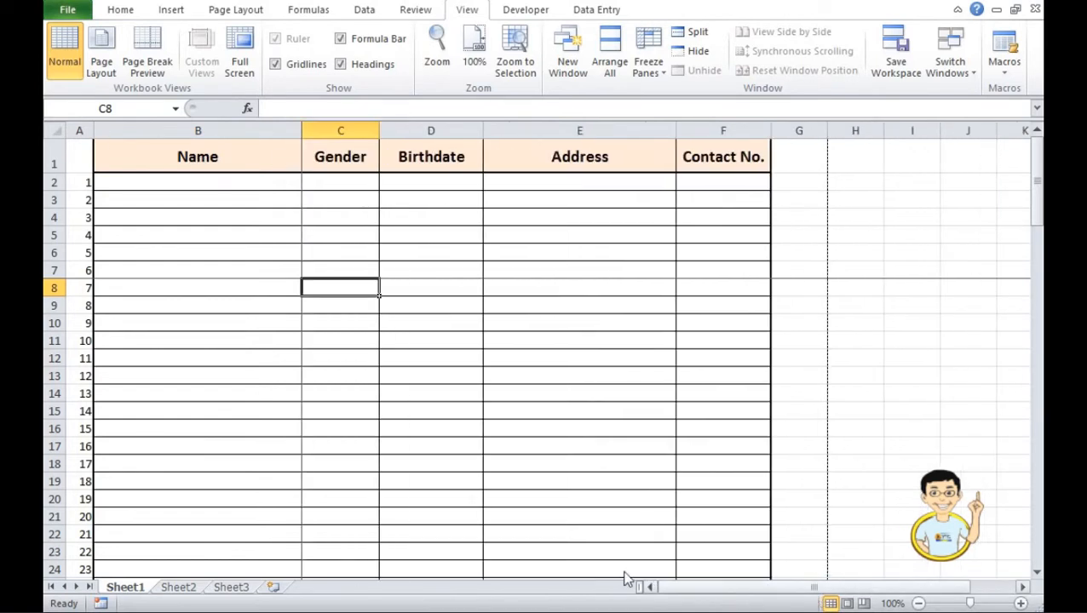
left_click_drag(1030, 192, 1032, 216)
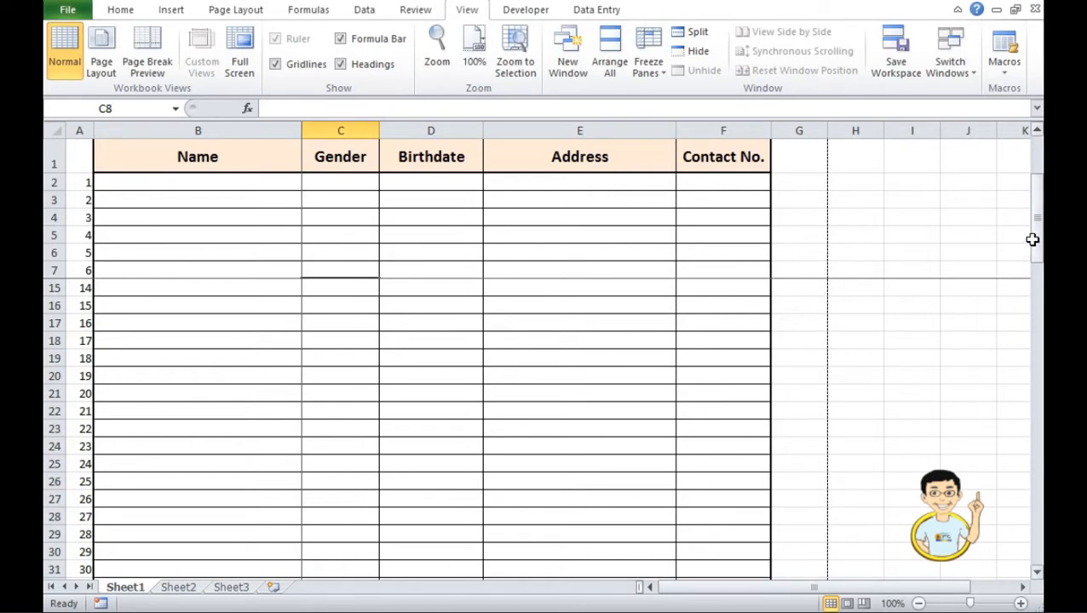
left_click_drag(1033, 238, 1028, 194)
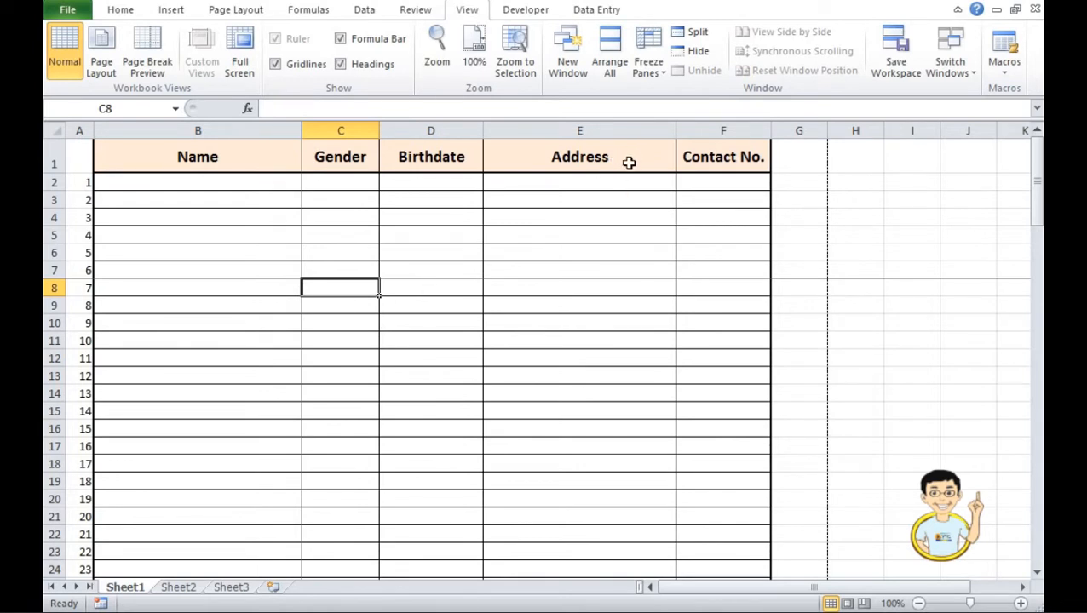
Switch to split panes with the dividers placed below row 1 and after column A, and freeze the panes there.
left_click(701, 34)
left_click_drag(340, 282, 340, 175)
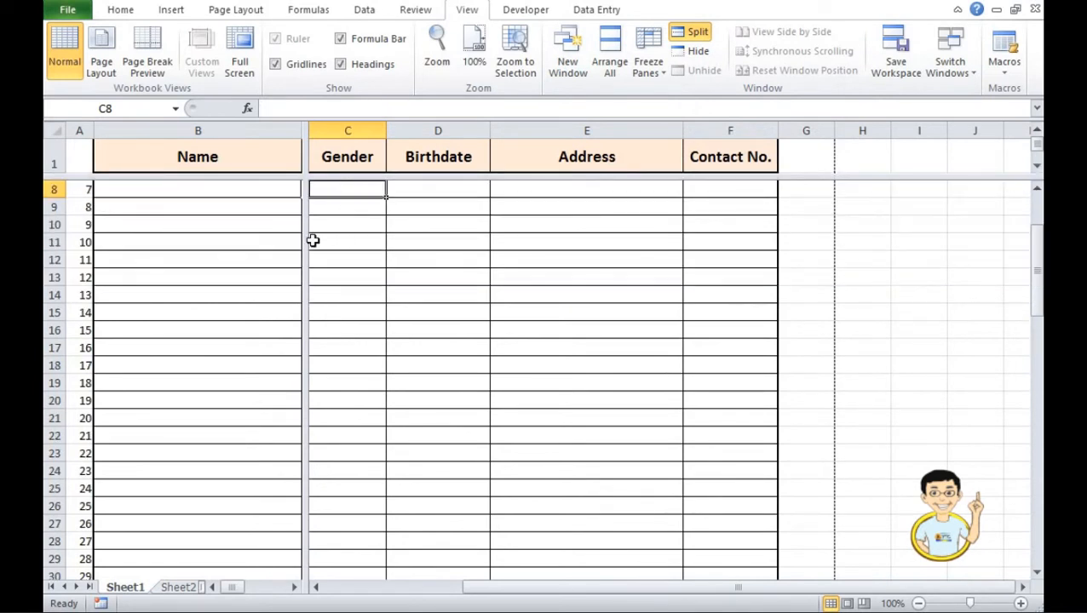
left_click_drag(305, 240, 146, 237)
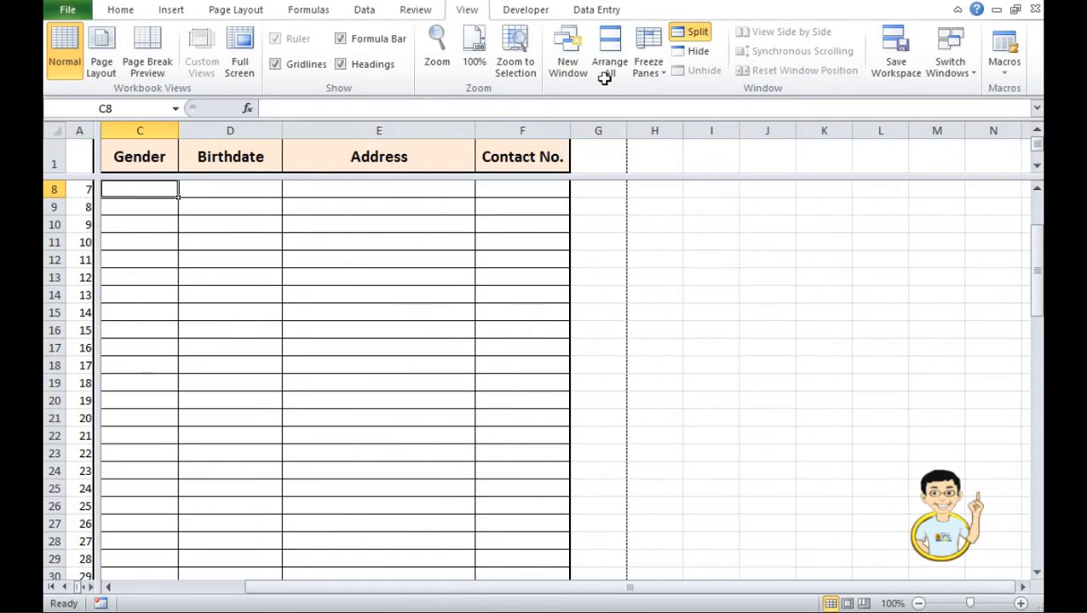
left_click(649, 62)
left_click(685, 100)
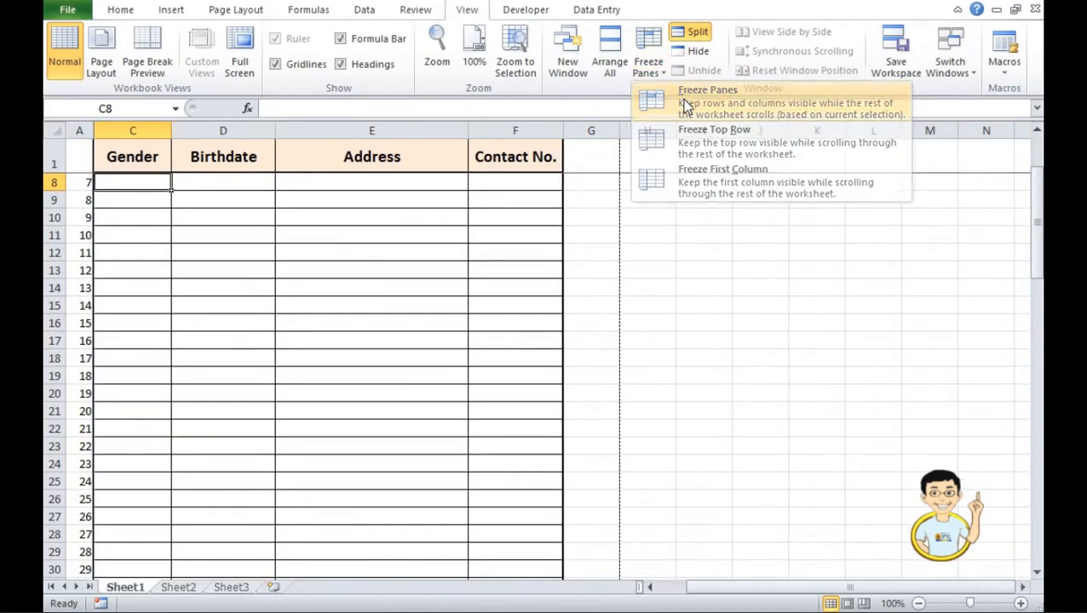
Examine the lower rows and further columns to check that header row 1 and numbering column A both stay frozen.
left_click_drag(739, 587, 594, 568)
scroll(162, 196, "up", 2)
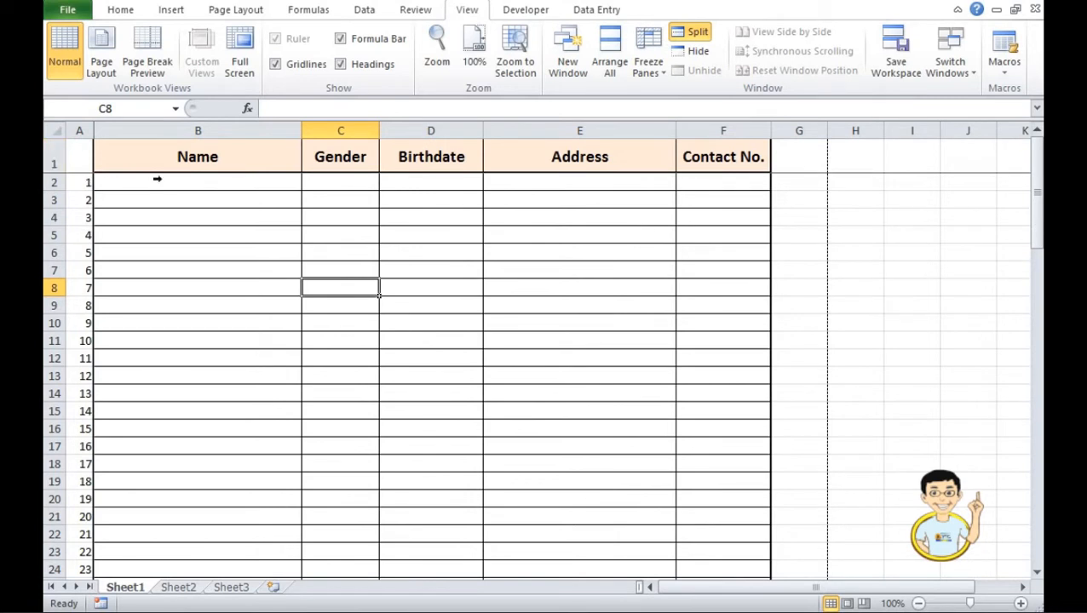
scroll(247, 212, "down", 10)
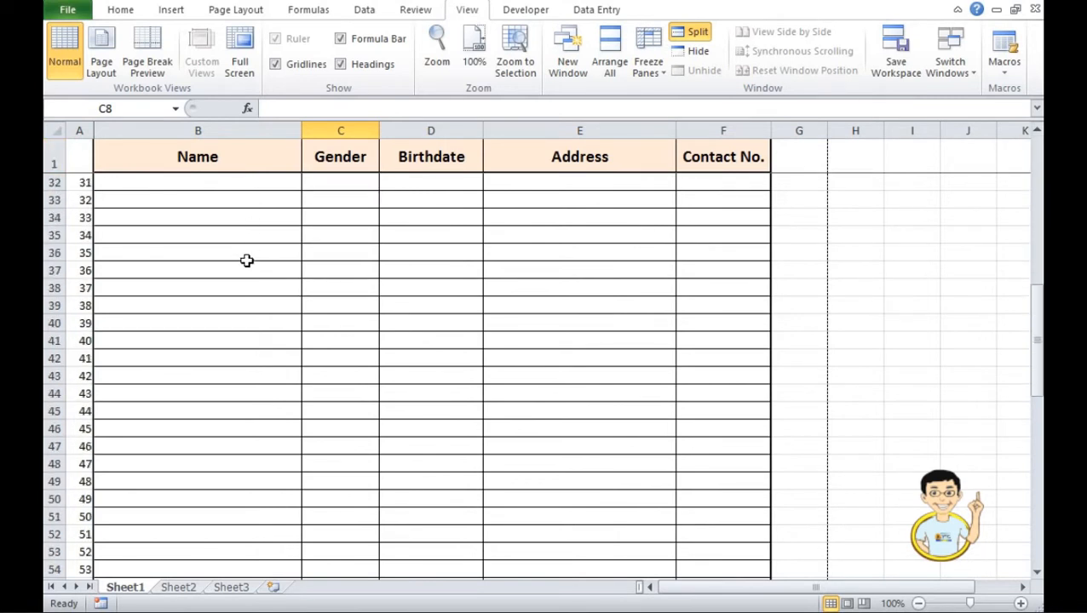
scroll(247, 260, "down", 4)
scroll(252, 320, "up", 8)
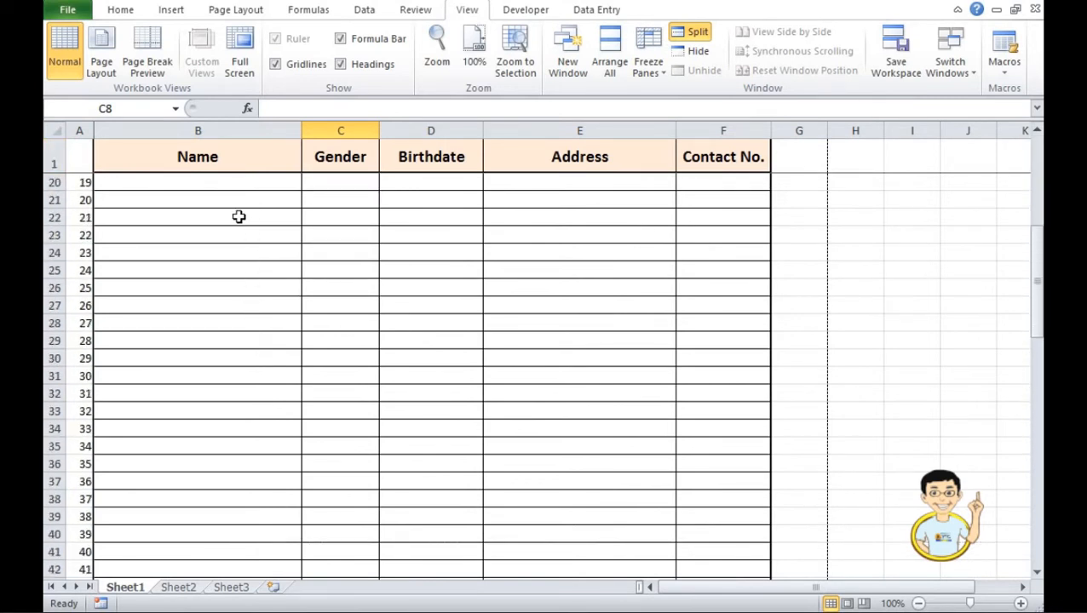
scroll(238, 217, "up", 6)
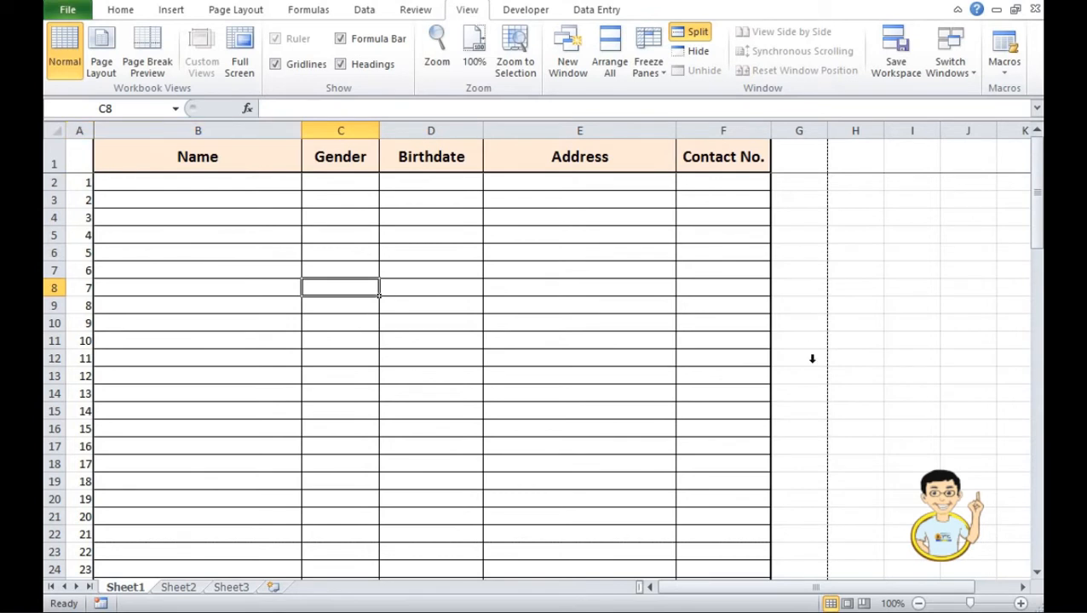
left_click_drag(785, 587, 823, 591)
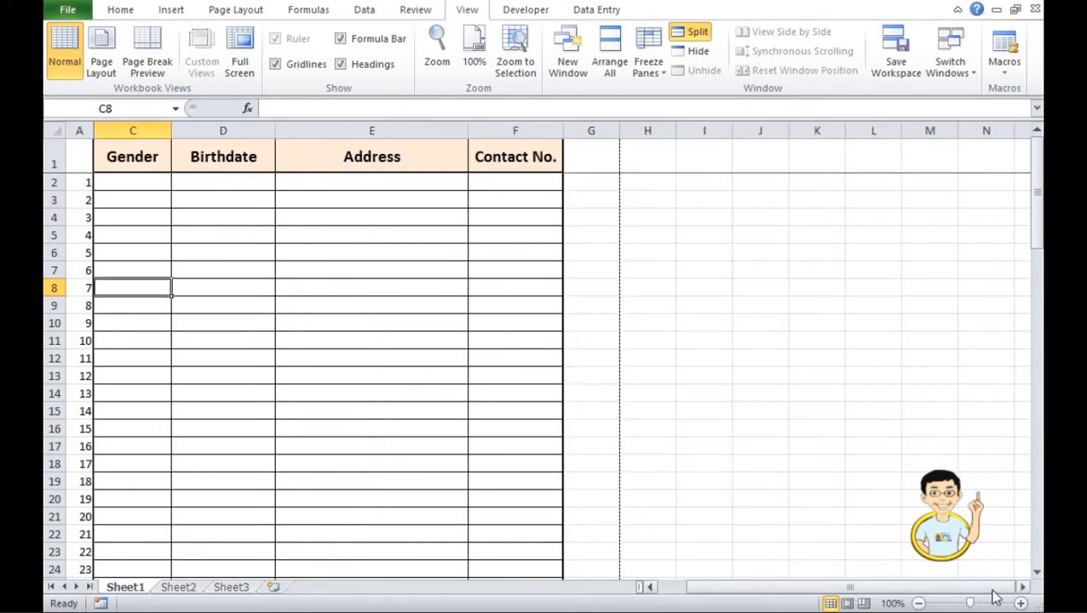
left_click(1022, 588)
left_click_drag(981, 592, 770, 589)
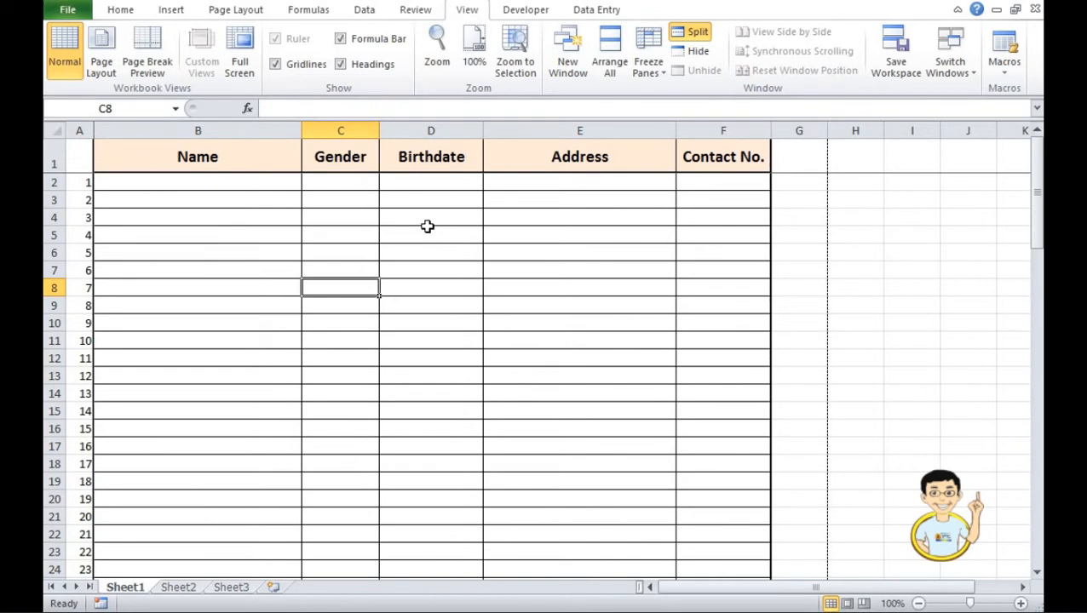
Inspect both pages in the print preview for the header row, and return to the worksheet.
key("ctrl+p")
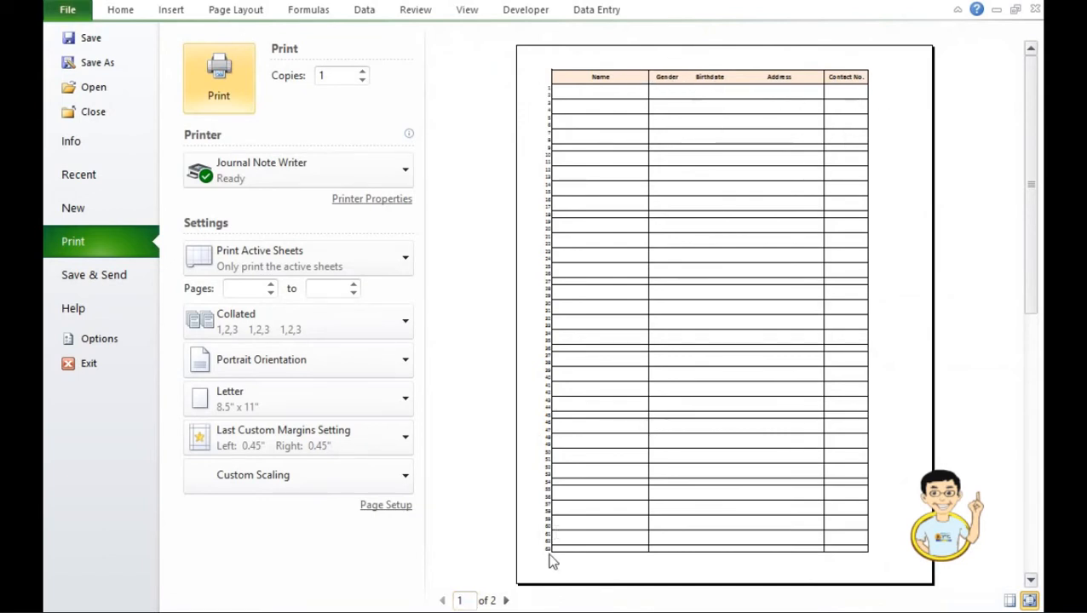
left_click(506, 601)
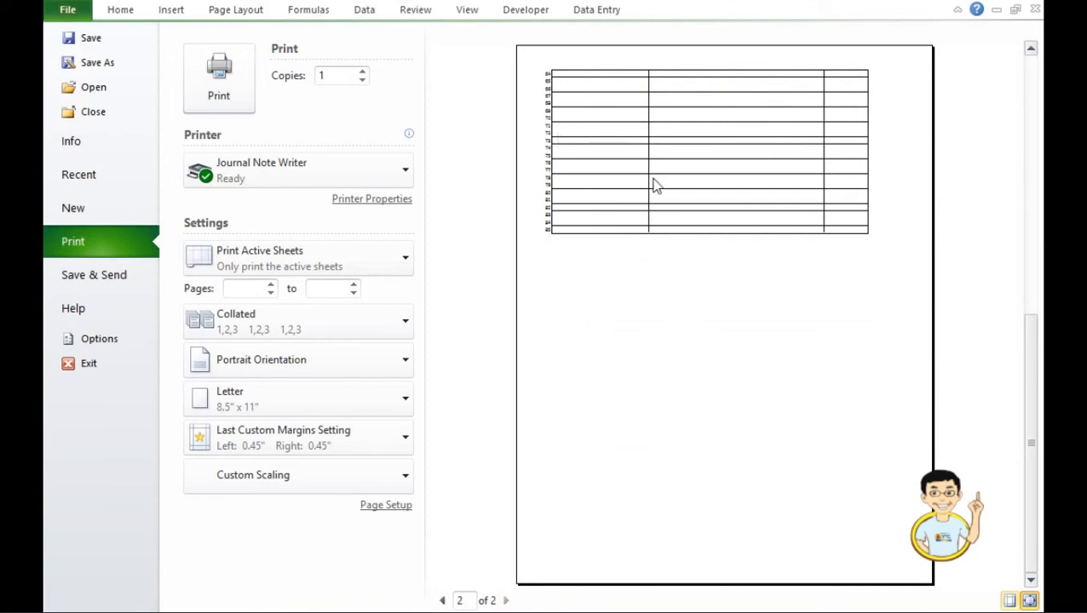
left_click(594, 92)
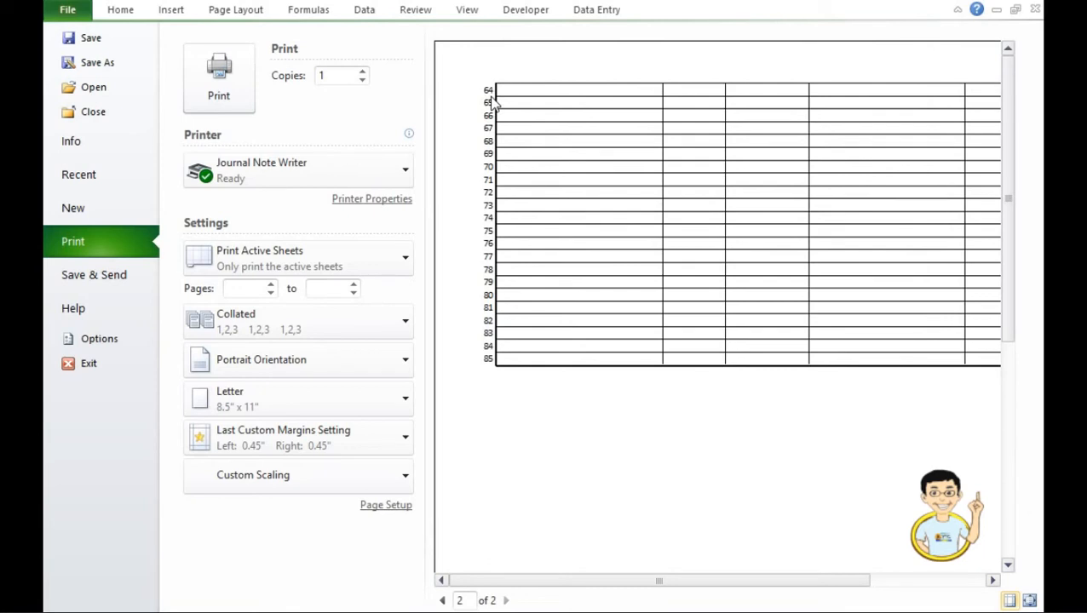
left_click(443, 601)
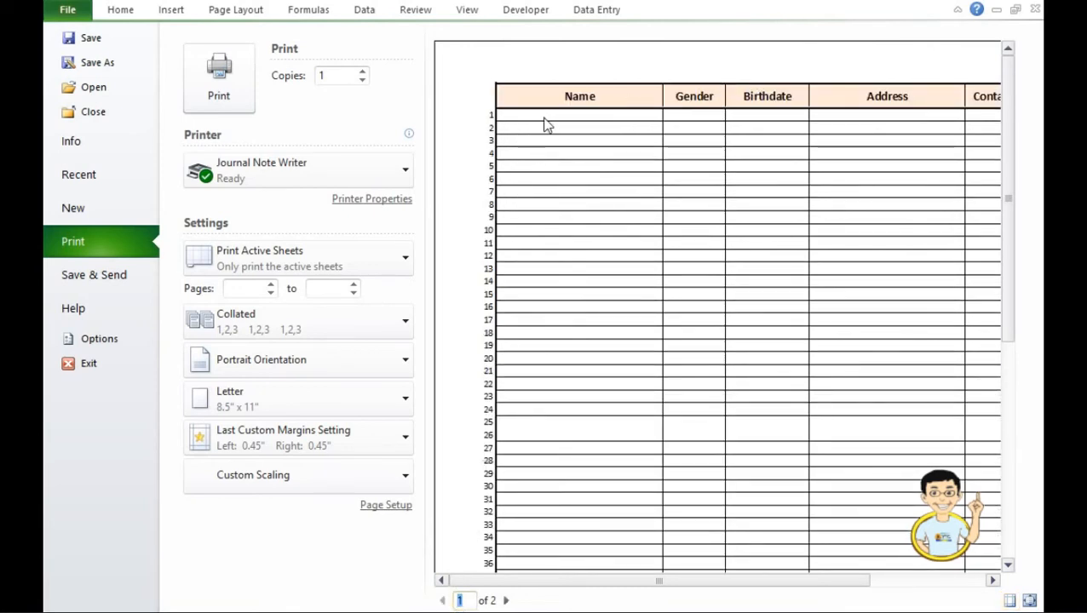
left_click(791, 105)
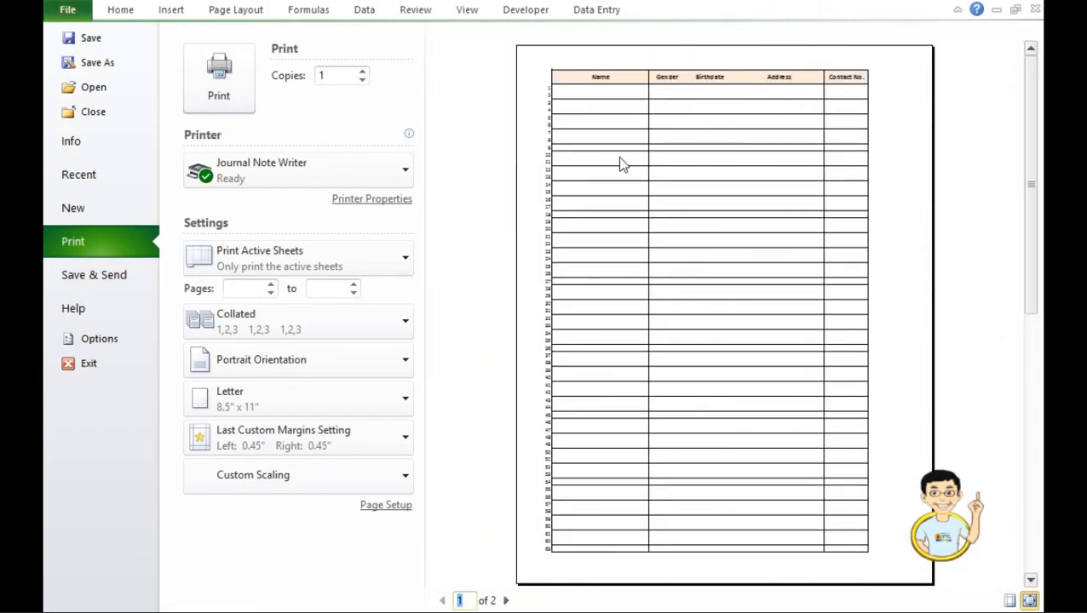
key("Escape")
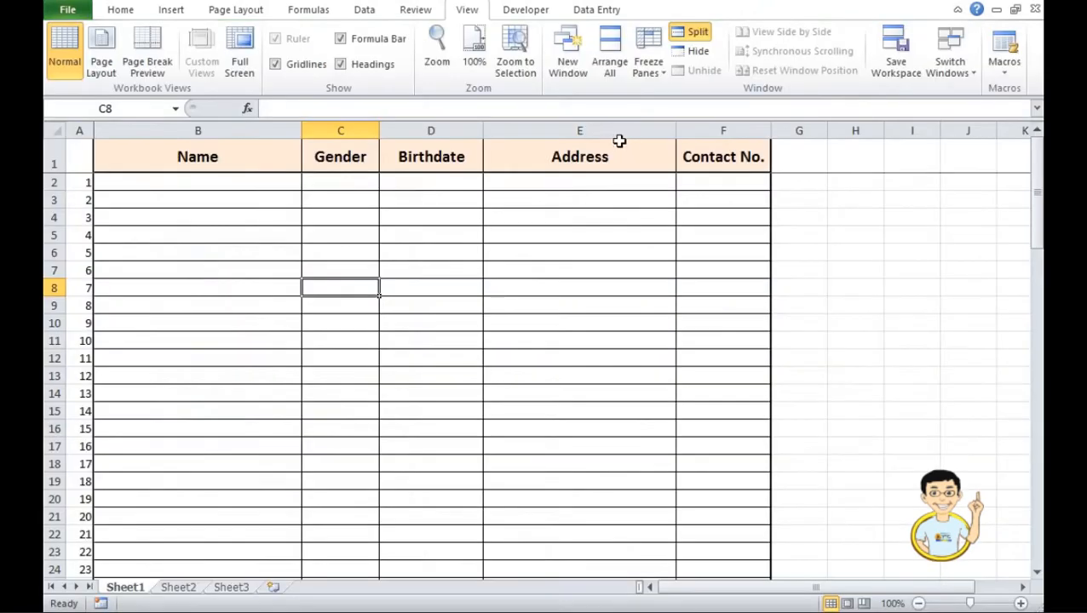
Set row 1 ($1:$1) as the print title row to repeat at the top of every printed page.
left_click(243, 15)
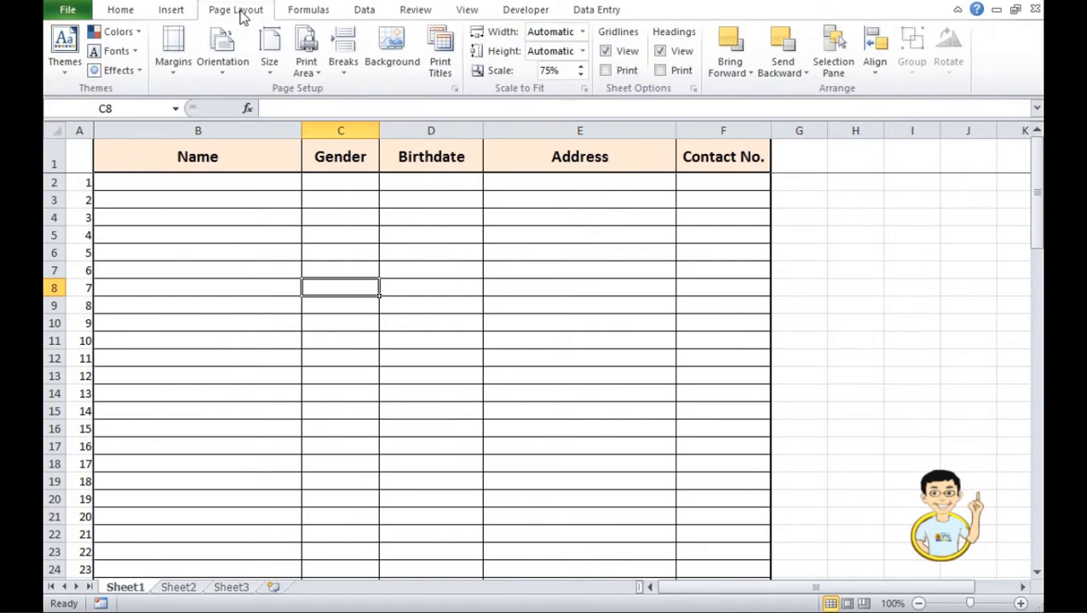
left_click(447, 75)
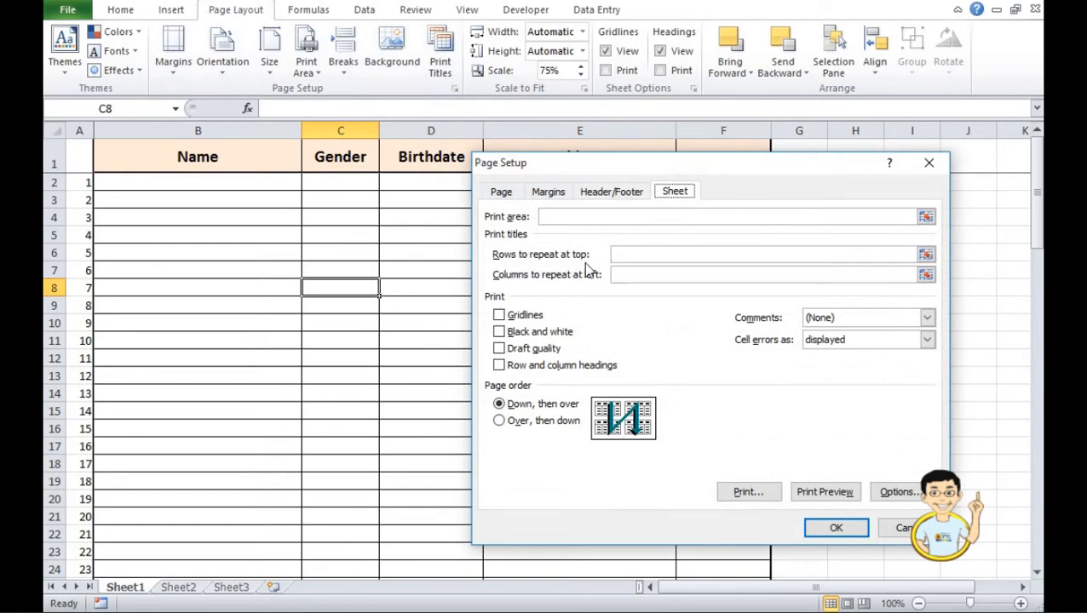
left_click(652, 256)
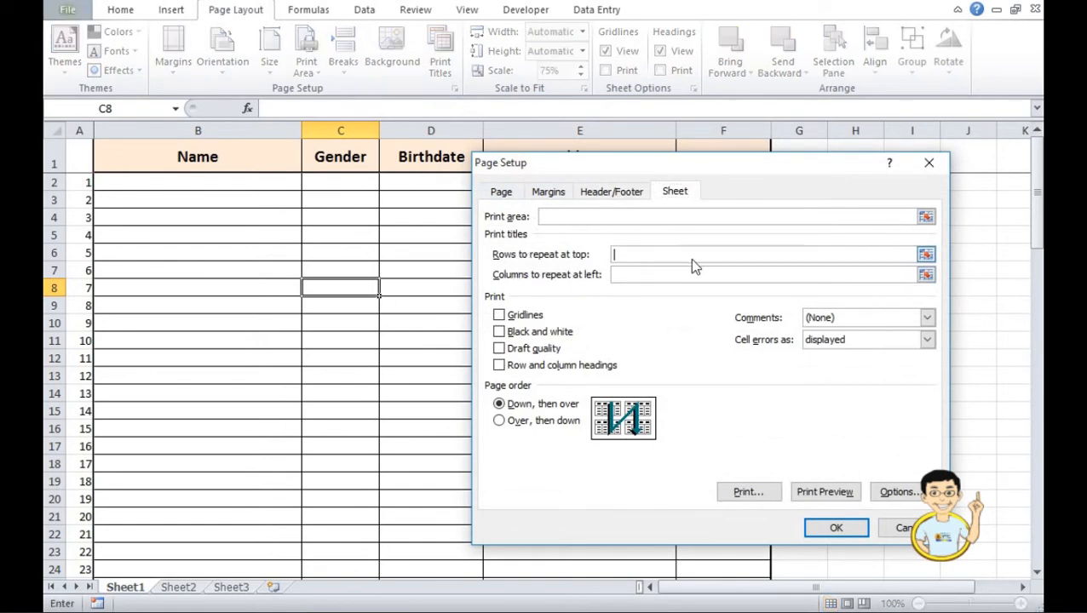
left_click(926, 256)
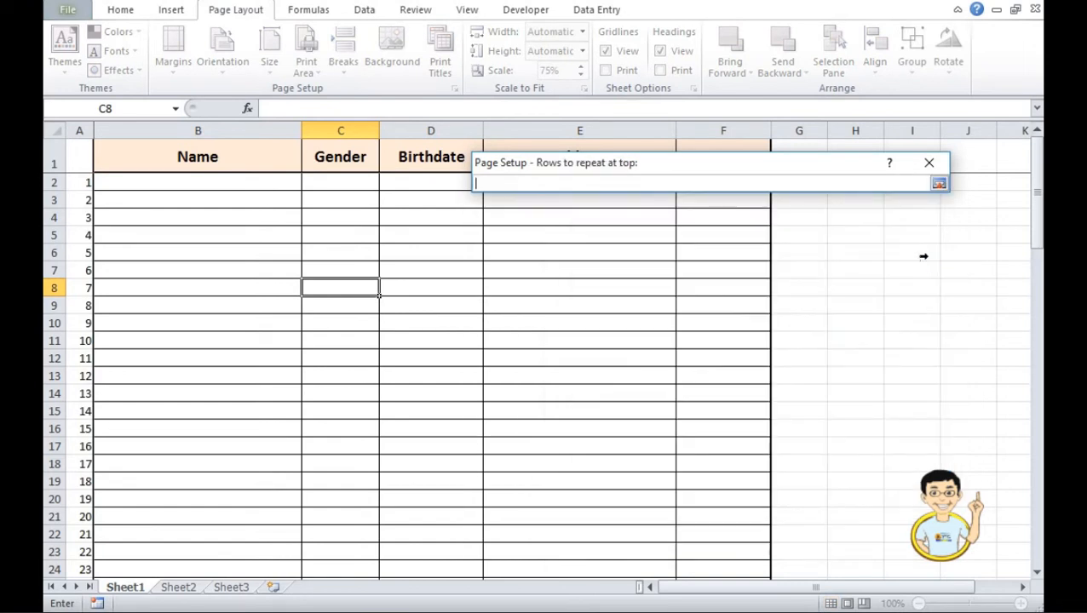
left_click(51, 158)
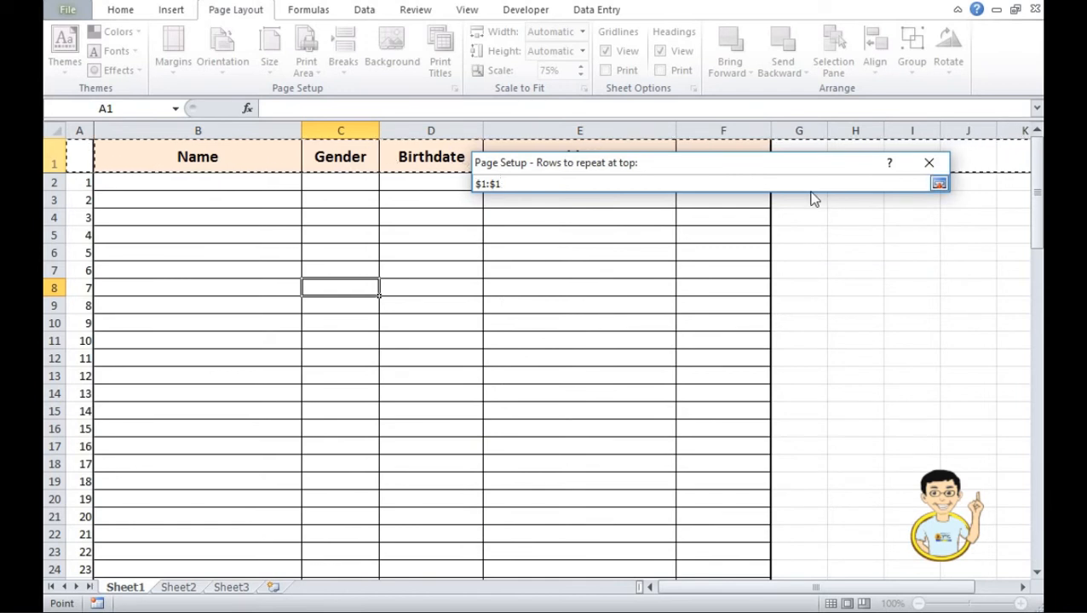
key("Return")
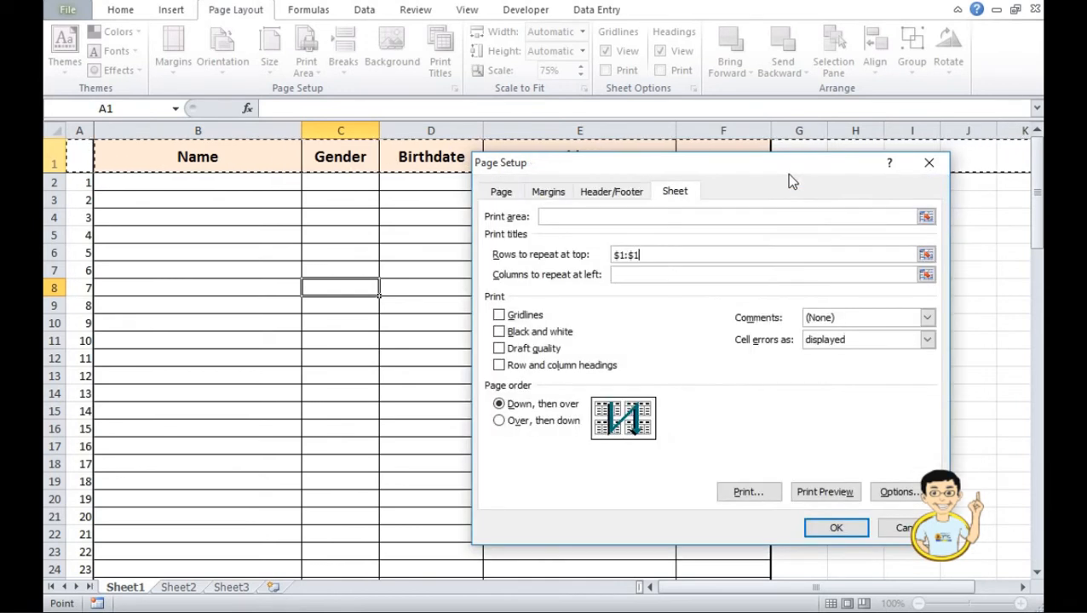
left_click(836, 530)
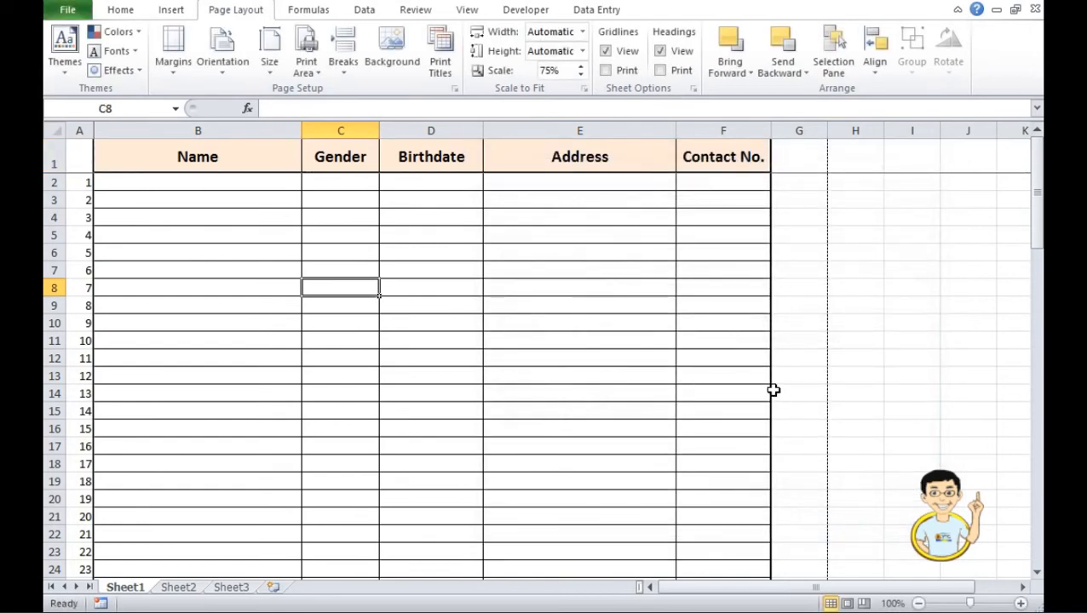
Inspect both pages in the print preview for the repeated header row and the row numbering, and return to the worksheet.
key("ctrl+p")
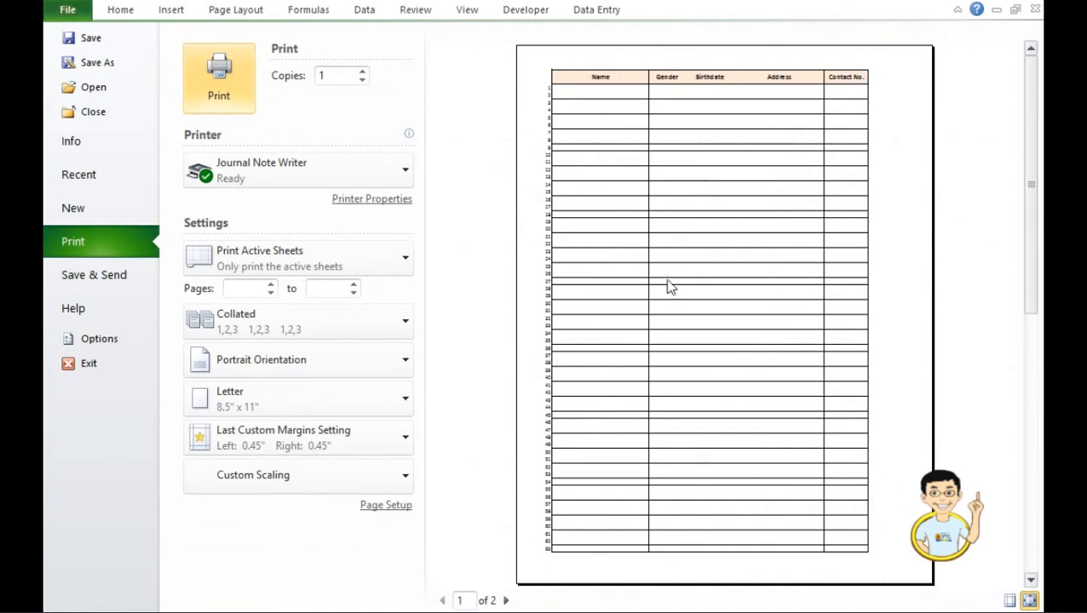
left_click(510, 600)
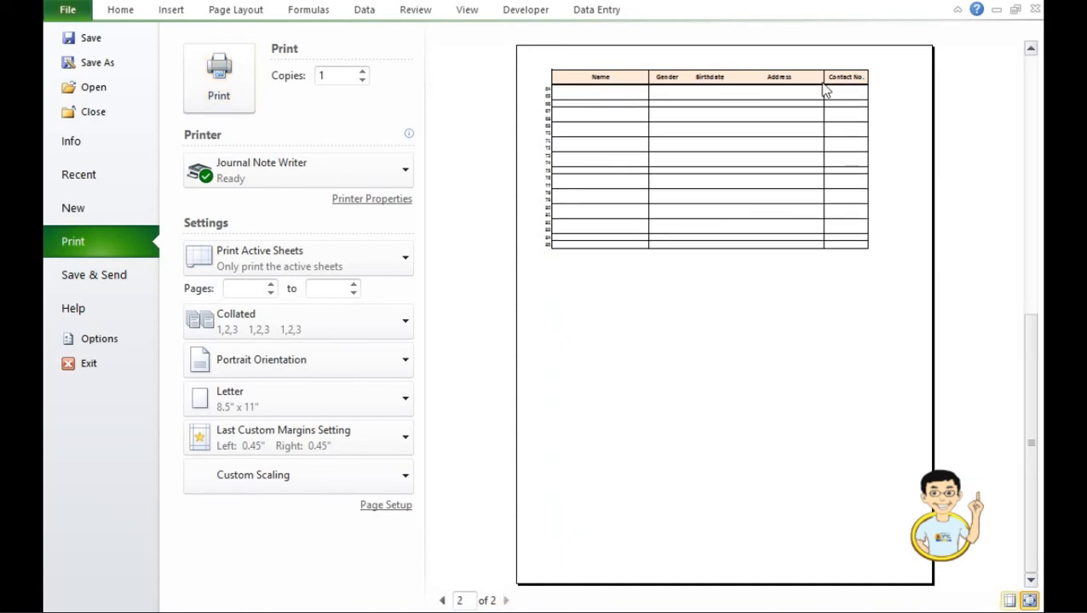
left_click(568, 113)
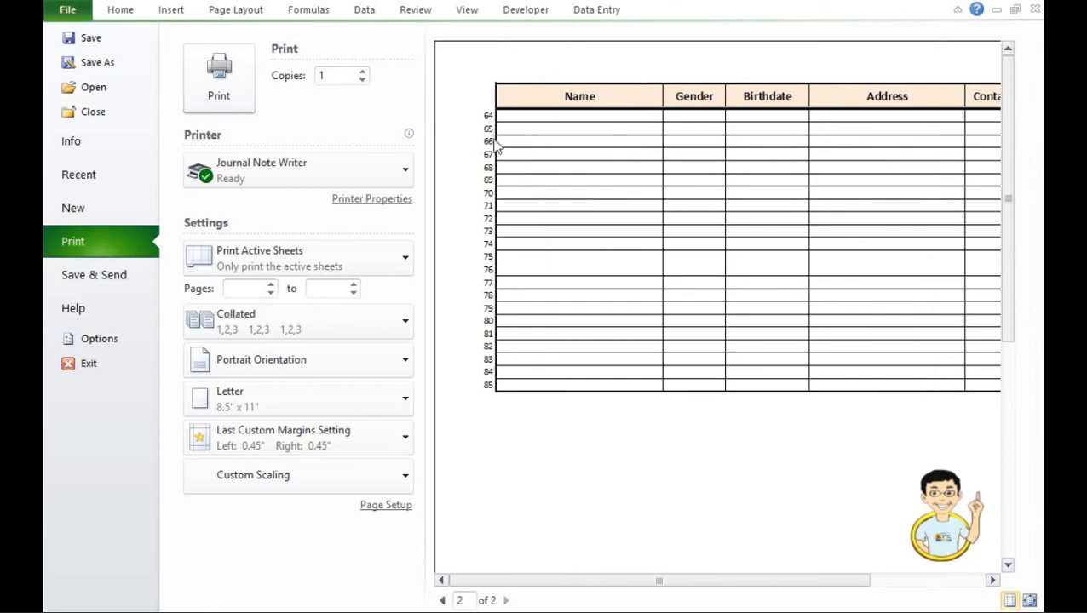
left_click(442, 600)
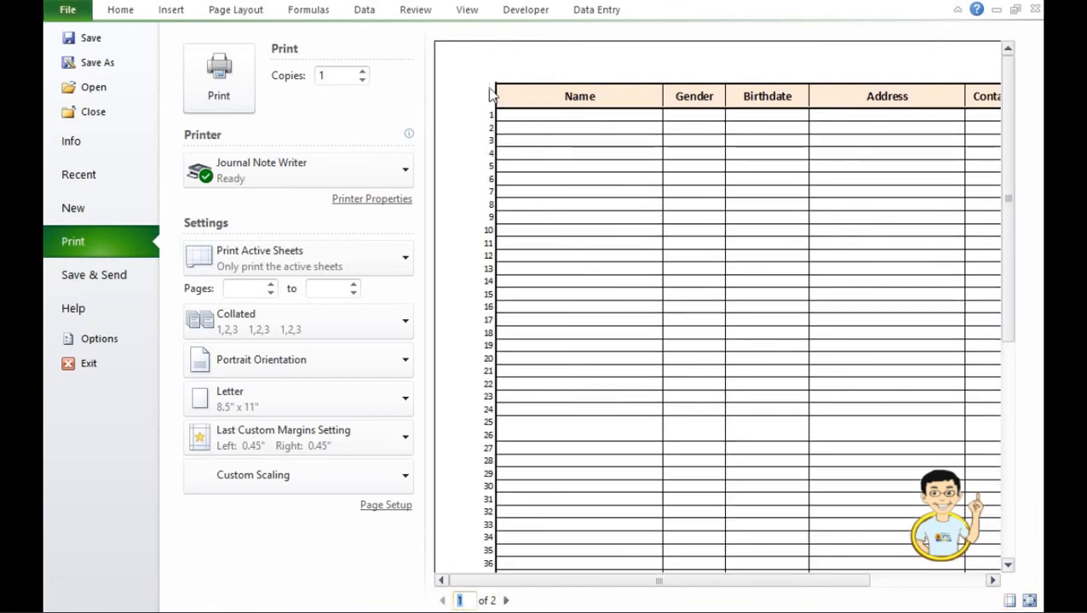
scroll(507, 485, "down", 5)
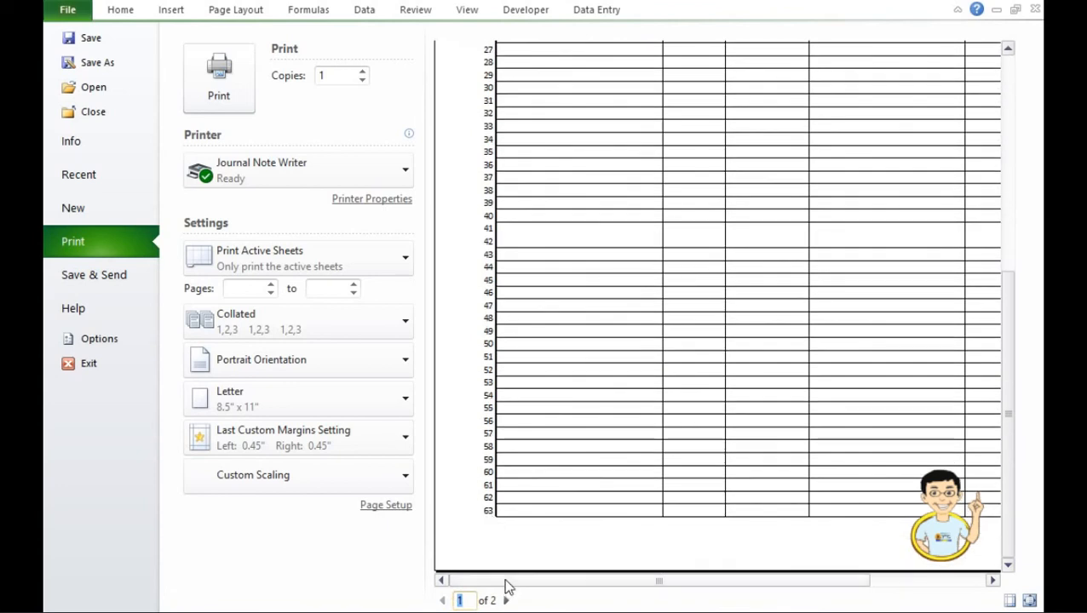
scroll(731, 206, "up", 5)
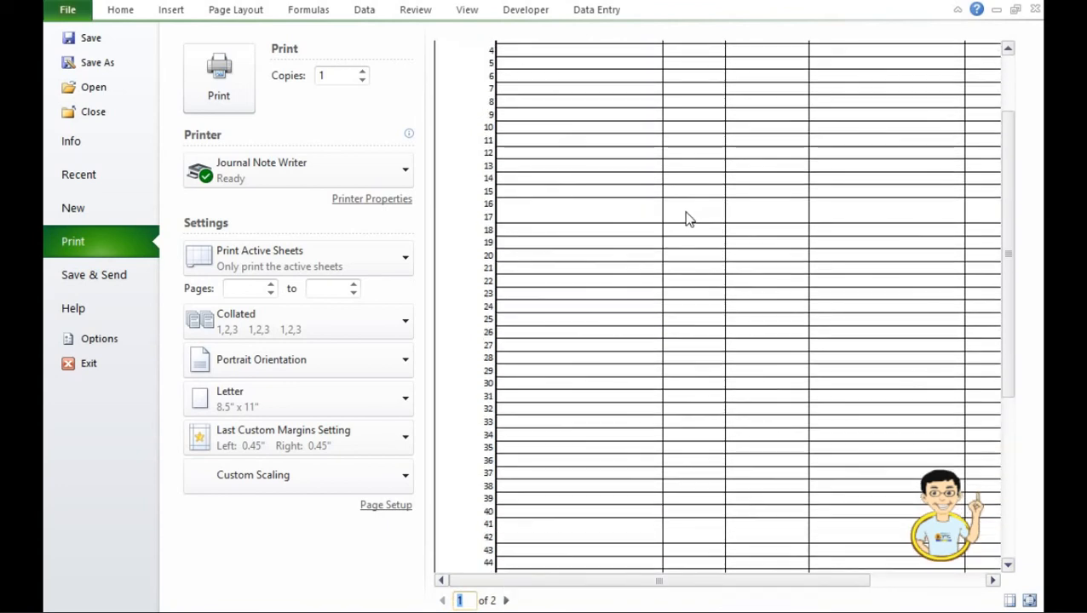
left_click(692, 175)
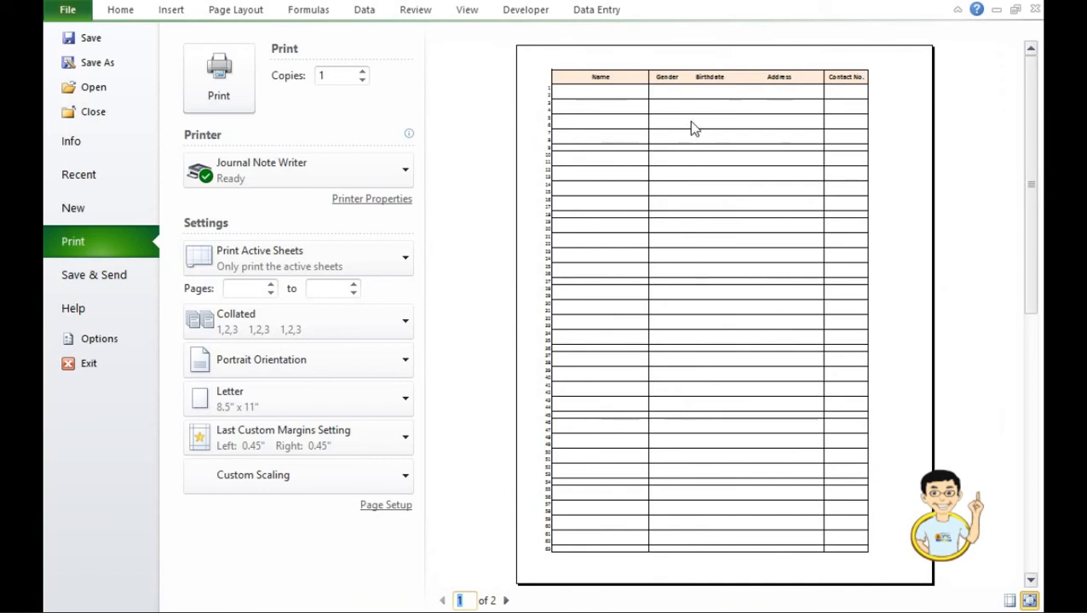
scroll(689, 120, "down", 1)
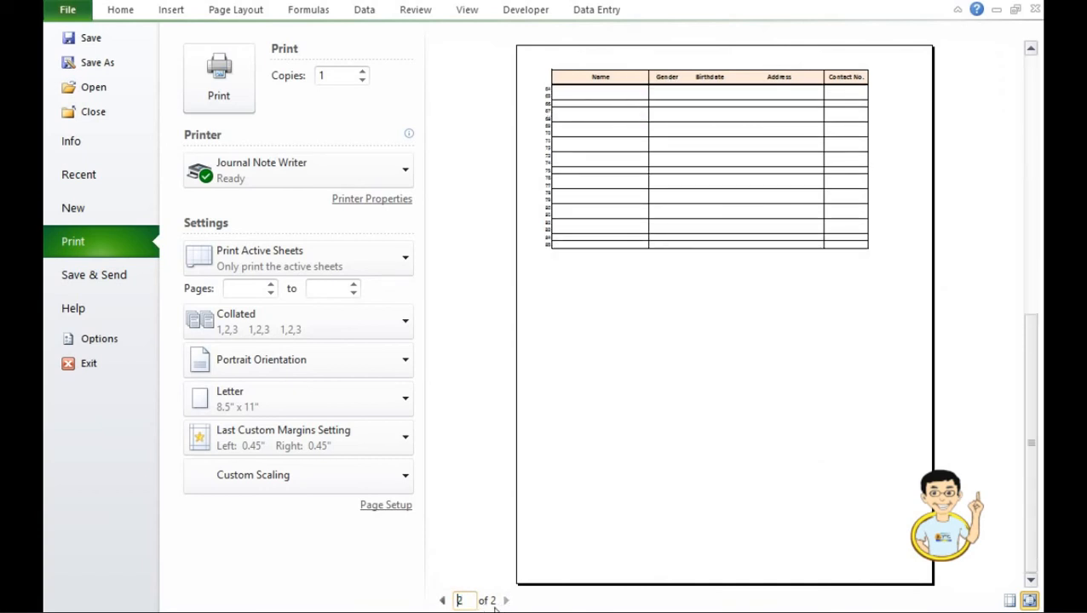
key("Escape")
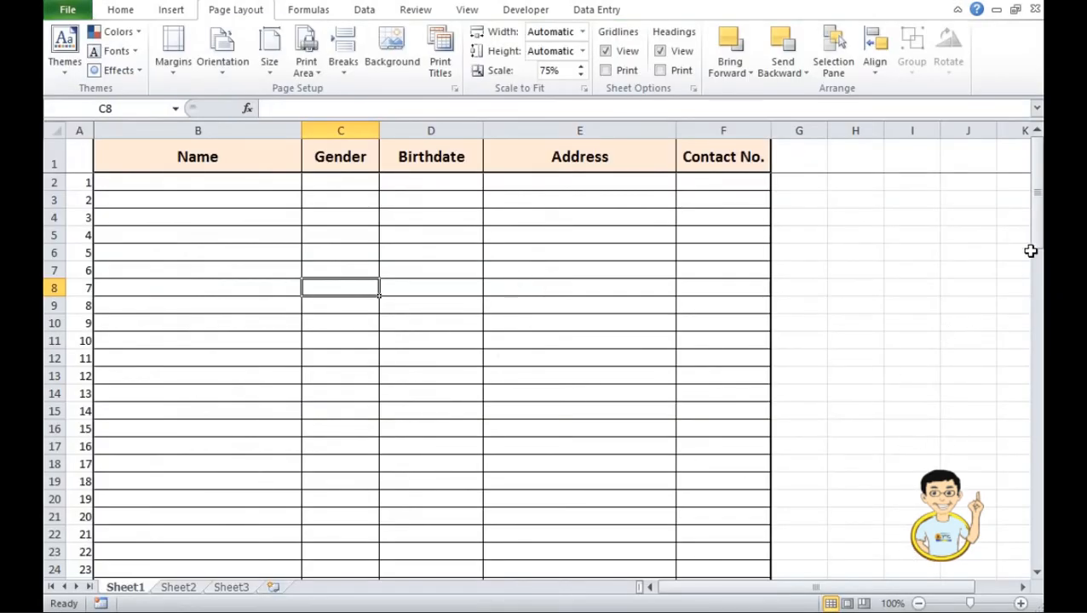
Examine where page 1 ends and page 2 begins using Page Break Preview, then return to Normal view and select cell B4.
left_click_drag(1036, 226, 1036, 434)
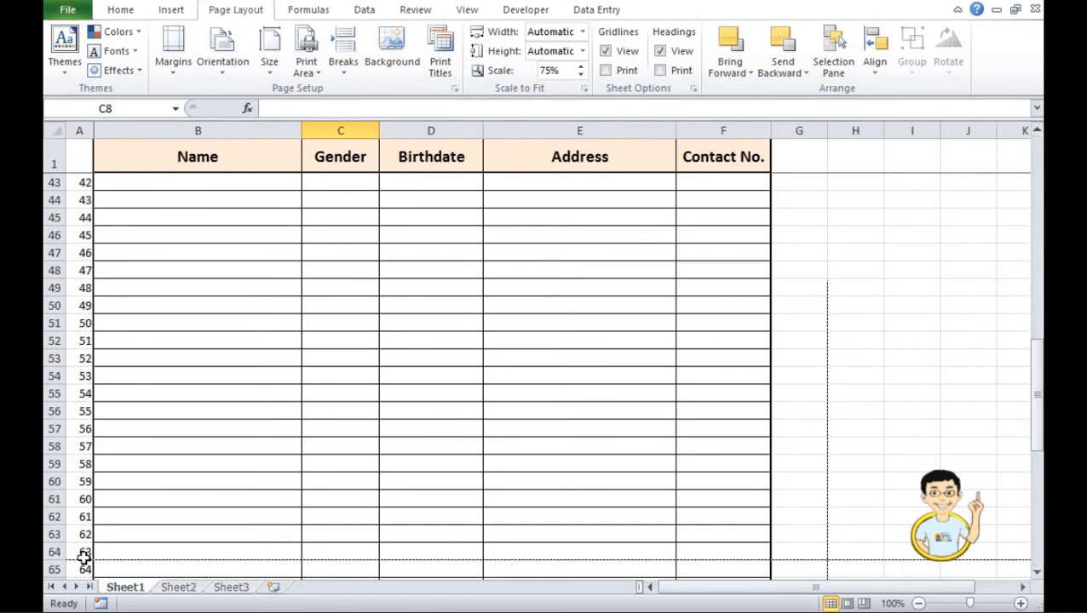
left_click(864, 603)
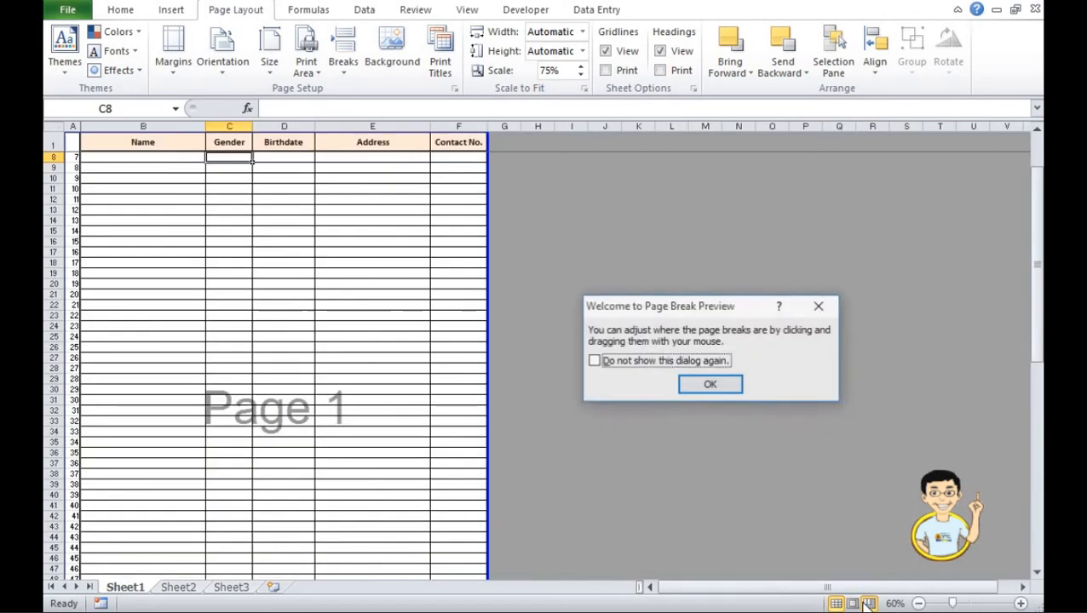
left_click(700, 385)
scroll(107, 375, "down", 6)
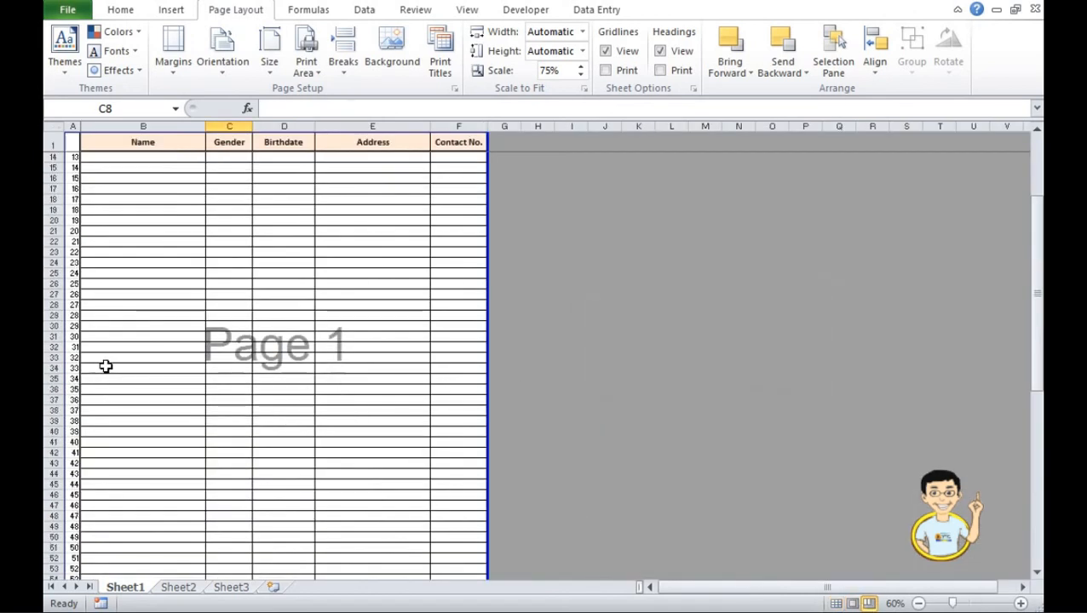
scroll(173, 477, "down", 8)
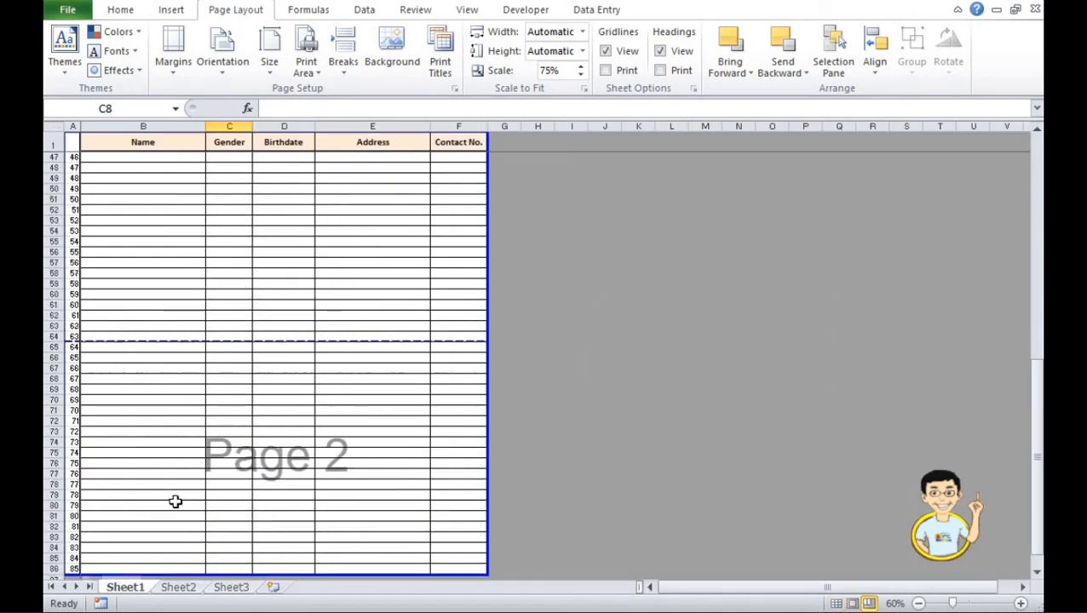
scroll(128, 341, "up", 2)
scroll(86, 442, "down", 1)
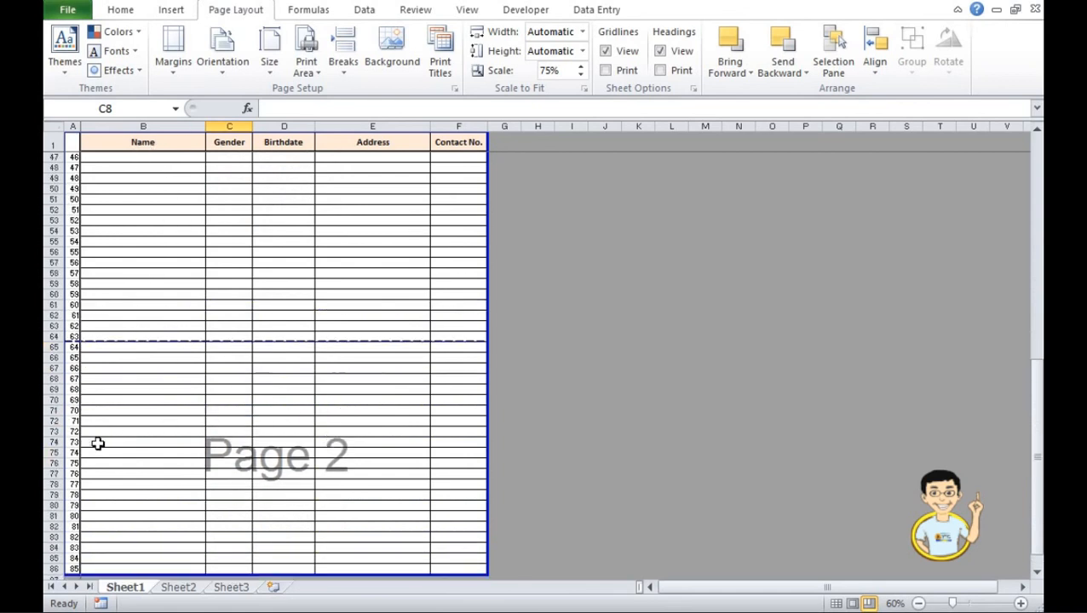
scroll(193, 350, "up", 15)
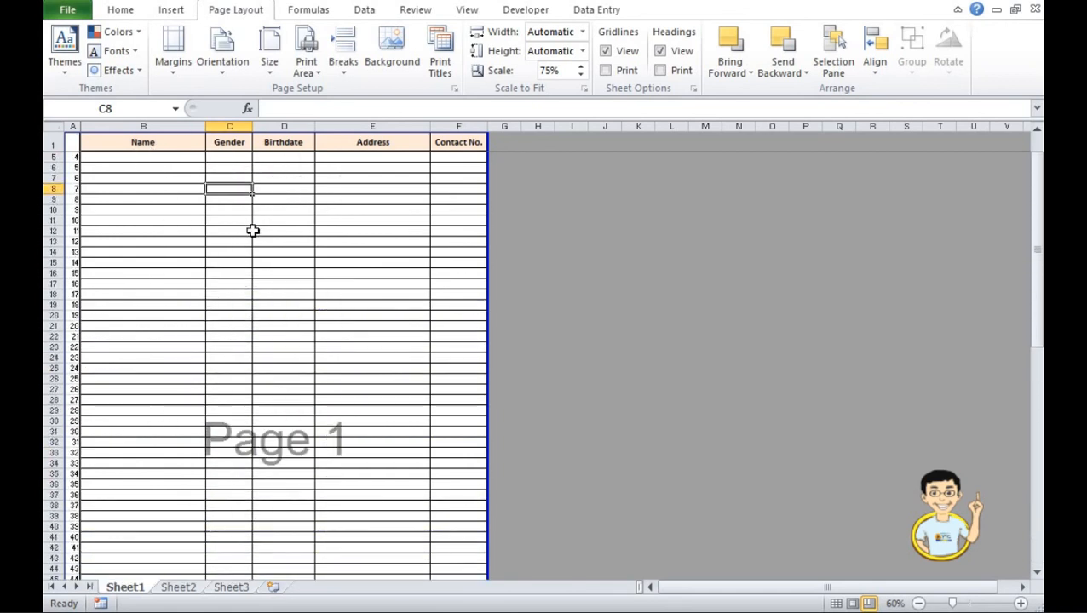
left_click(835, 603)
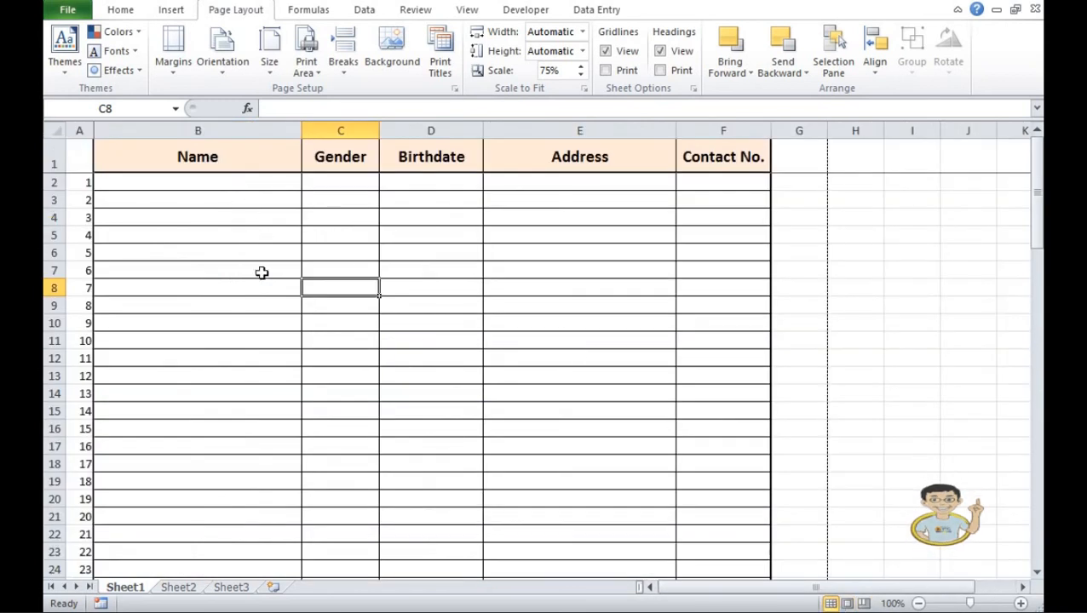
left_click(249, 218)
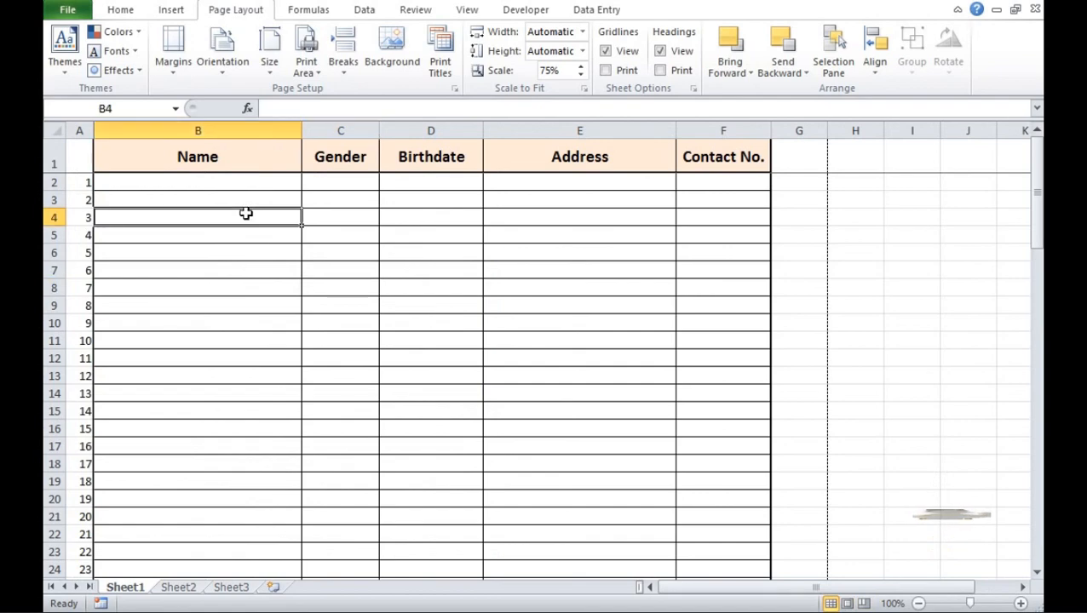